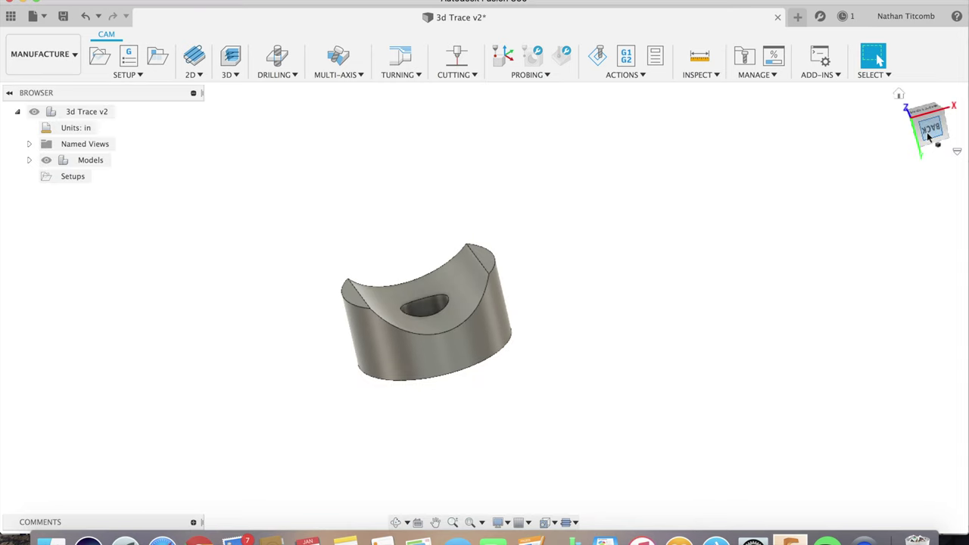
Orbit the curved part to show its top face and hole, and bring up the Setup menu.
drag(943, 140, 961, 138)
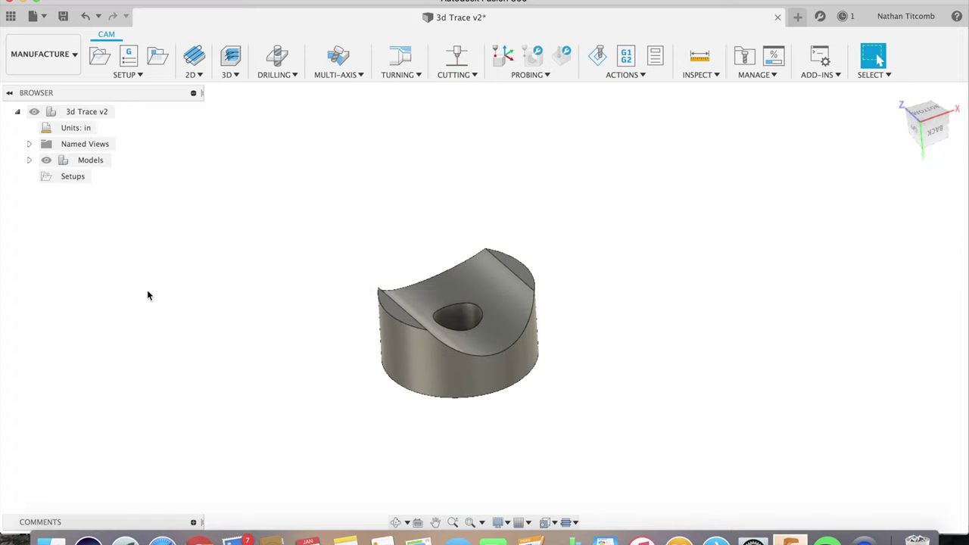
click(127, 74)
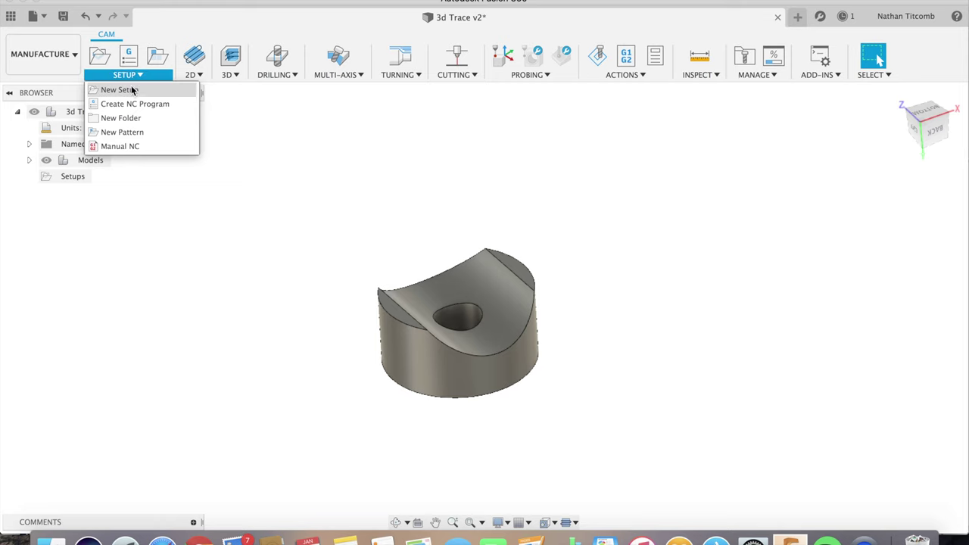
Start a new setup with fixed-size cylinder stock aligned to the part's round top edge.
click(131, 90)
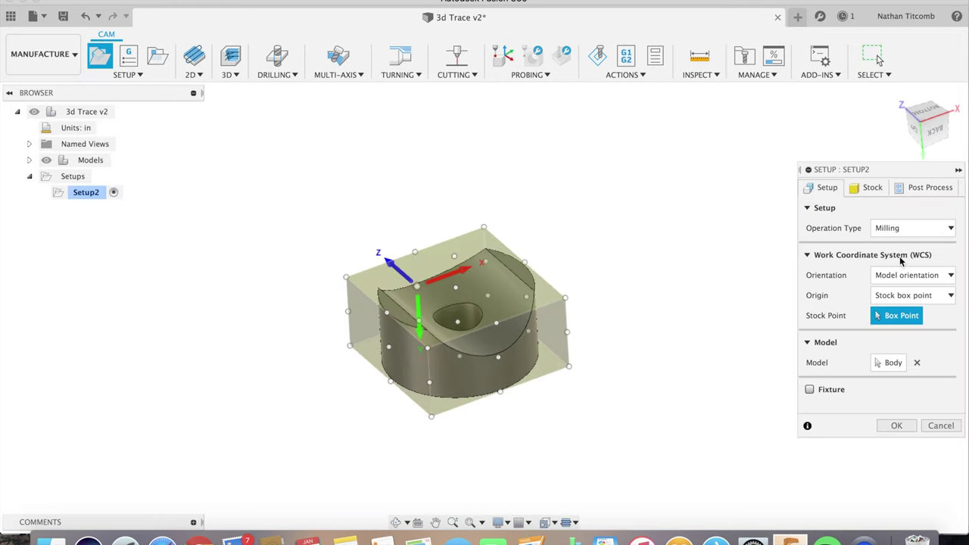
click(872, 187)
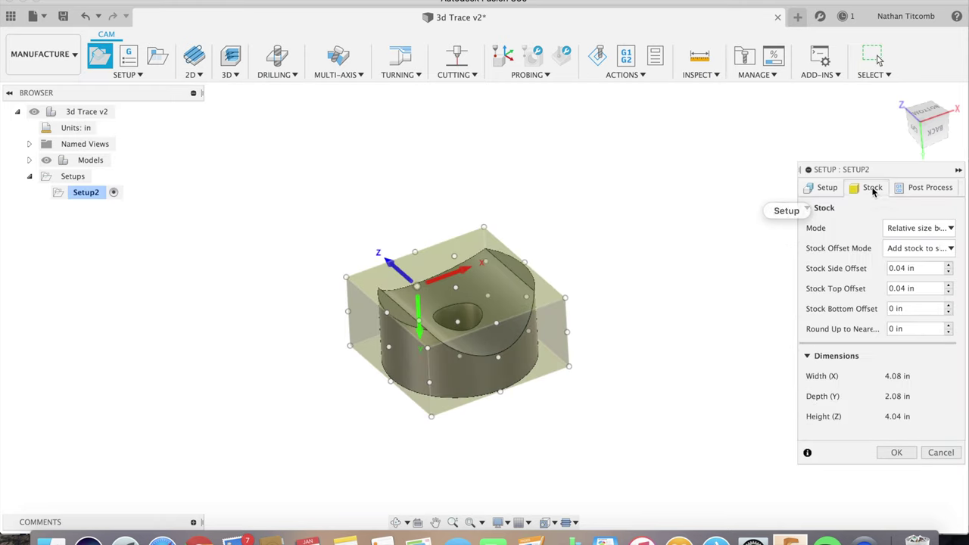
click(936, 229)
mouse_move(906, 287)
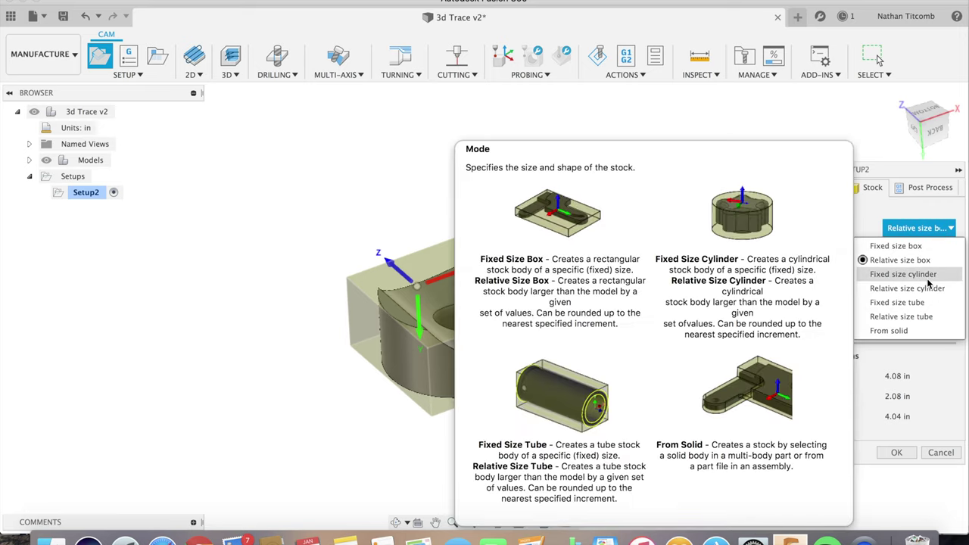
click(926, 276)
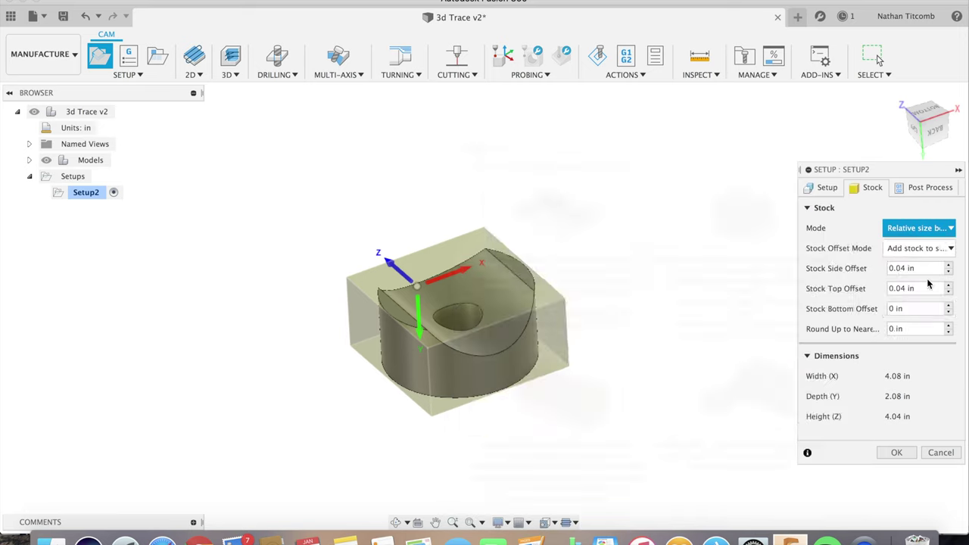
click(532, 281)
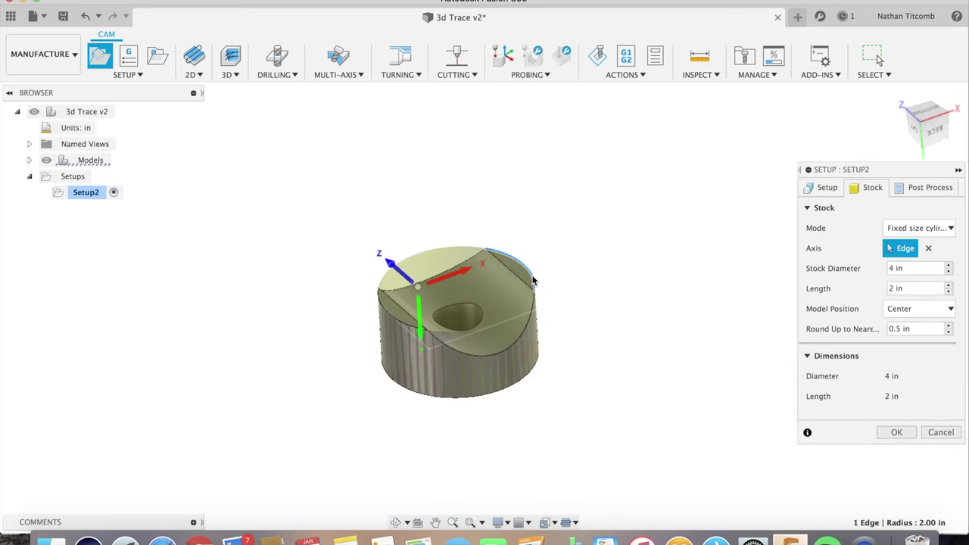
Place the work origin on the top edge, orient Z from a face, and finish Setup2.
click(828, 190)
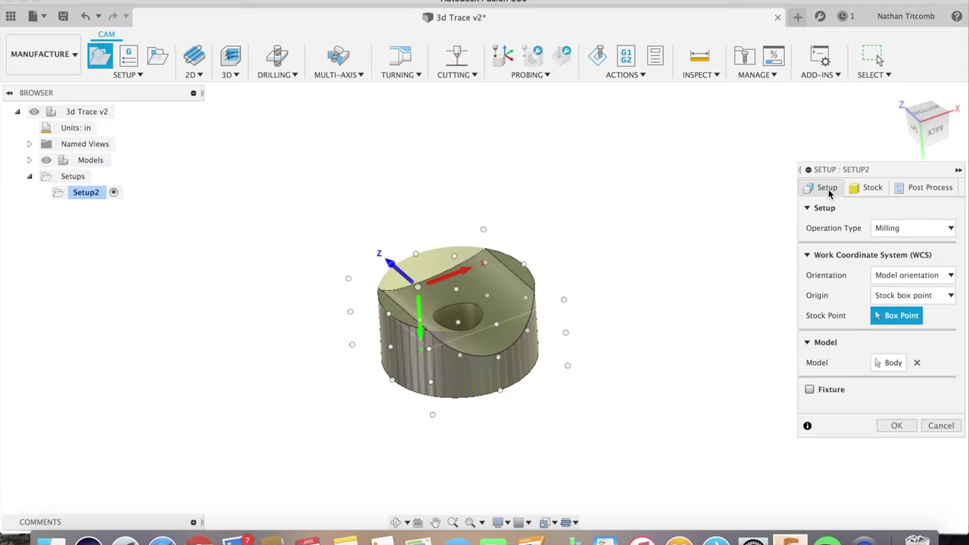
click(937, 295)
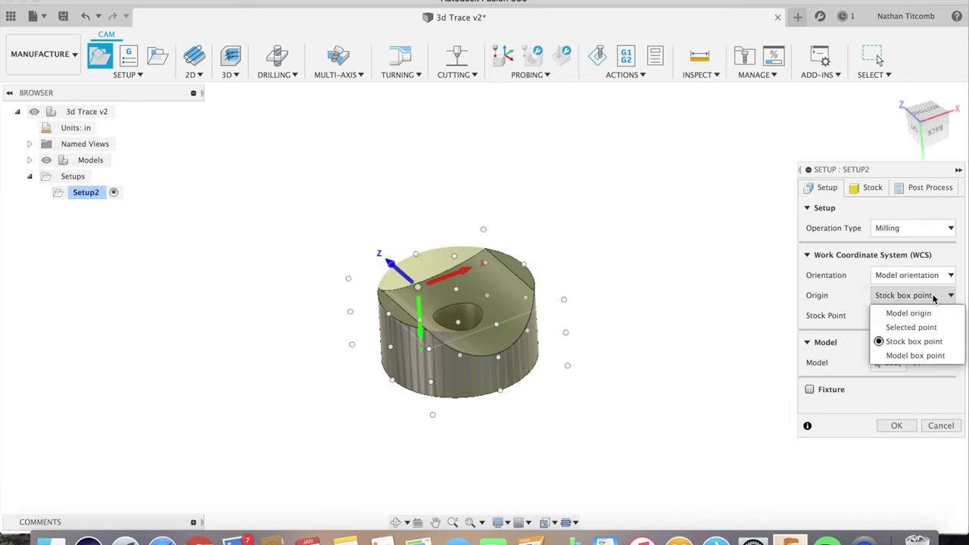
click(928, 327)
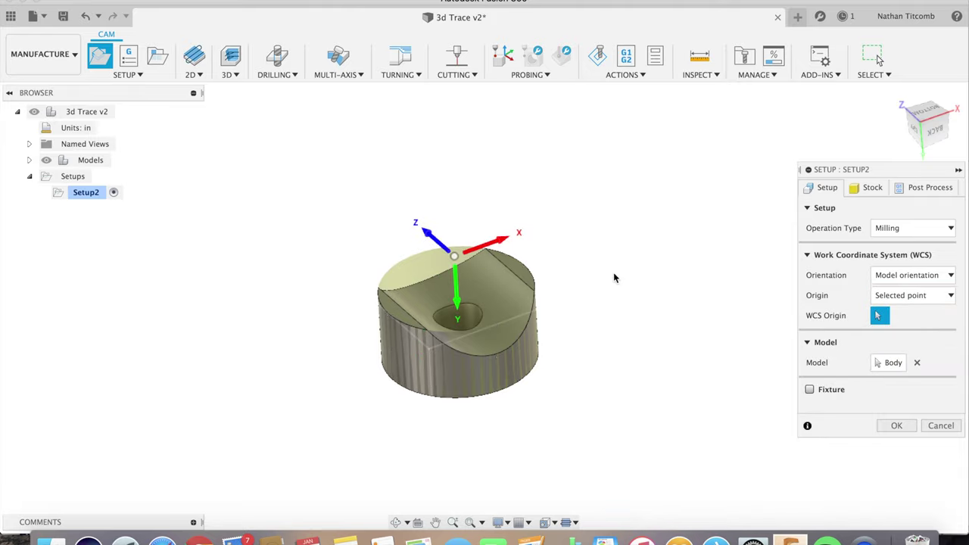
click(533, 277)
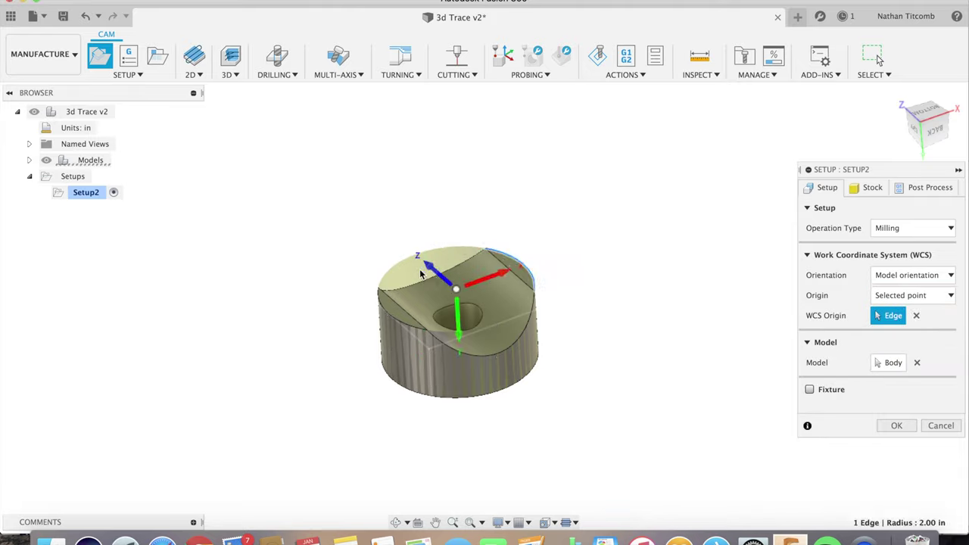
click(450, 323)
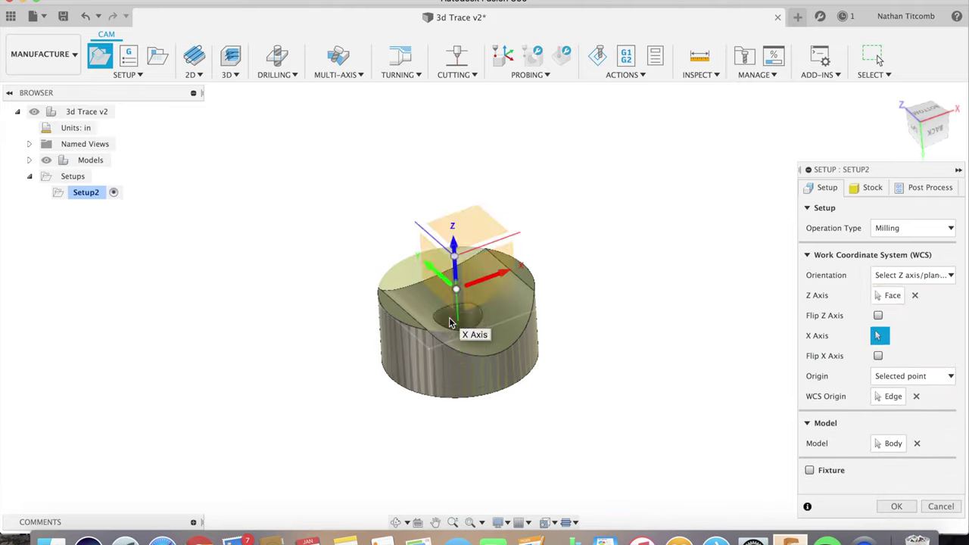
click(896, 506)
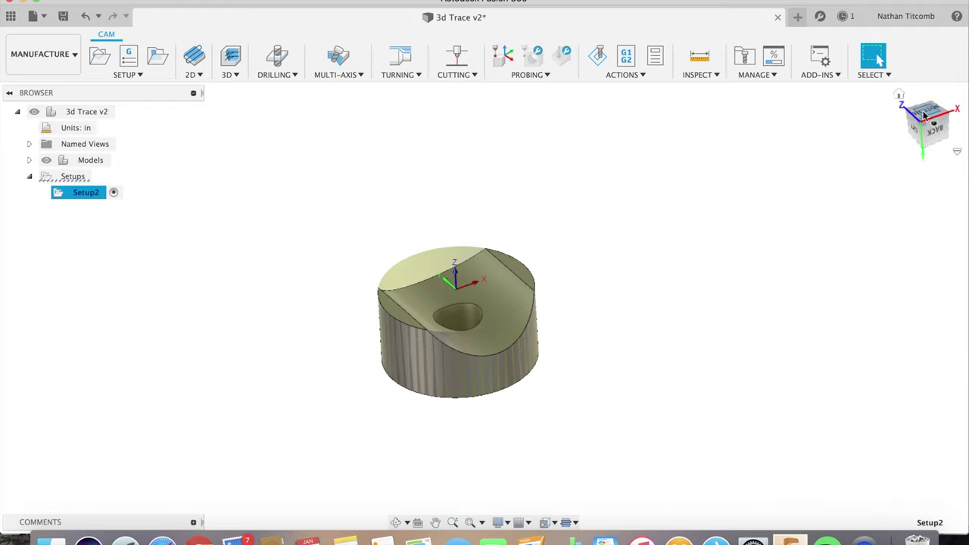
Start a 2D Trace toolpath with the Ø1/4" 45° chamfer mill as its tool.
mouse_move(484, 307)
shift+middle_down()
mouse_move(503, 303)
mouse_move(488, 304)
shift+middle_up()
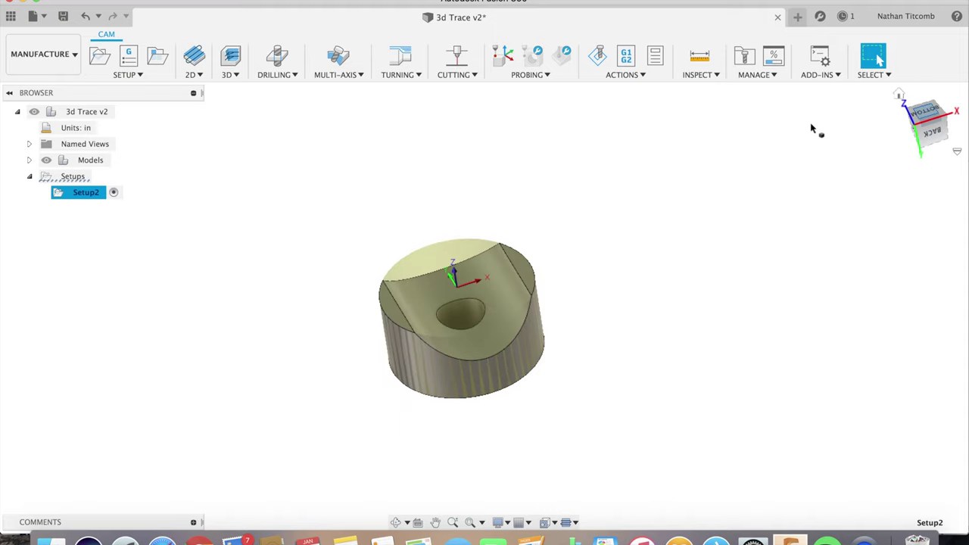
click(198, 75)
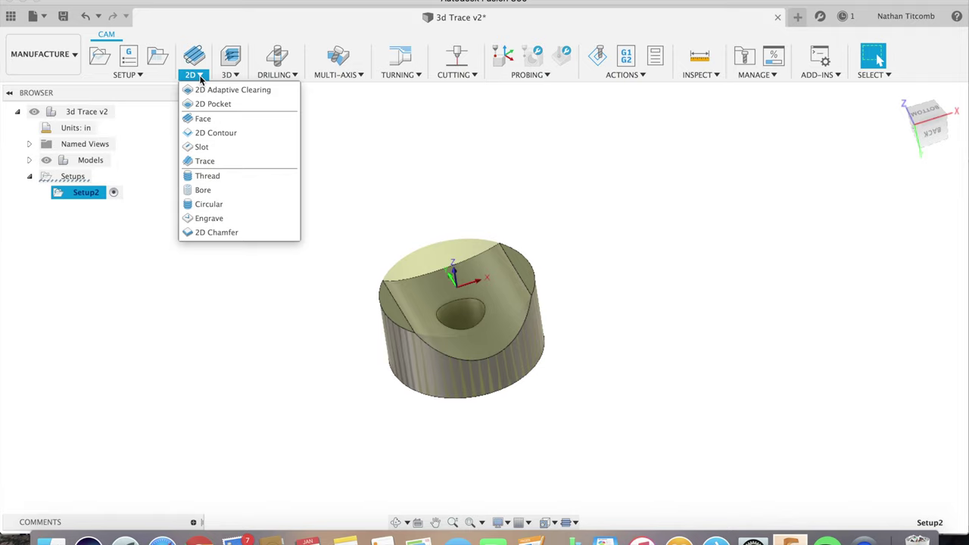
click(250, 160)
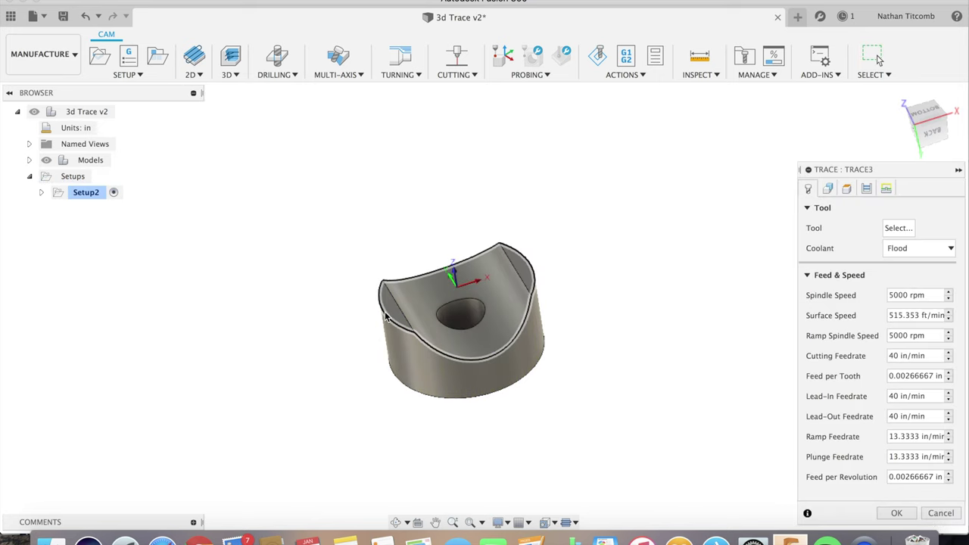
click(898, 228)
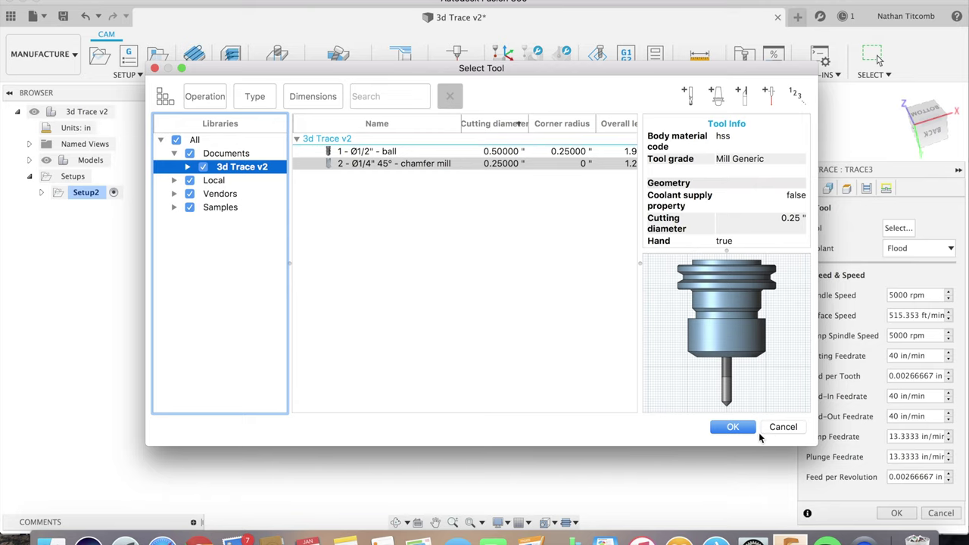
click(734, 427)
click(827, 189)
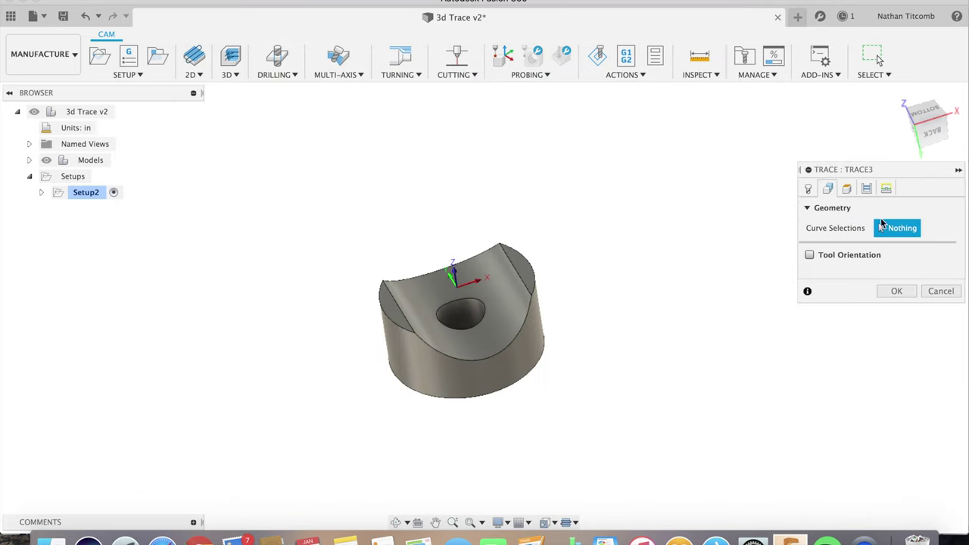
Select the outer top edge and the hole's top edge as trace chains, reversing direction around the hole.
click(390, 321)
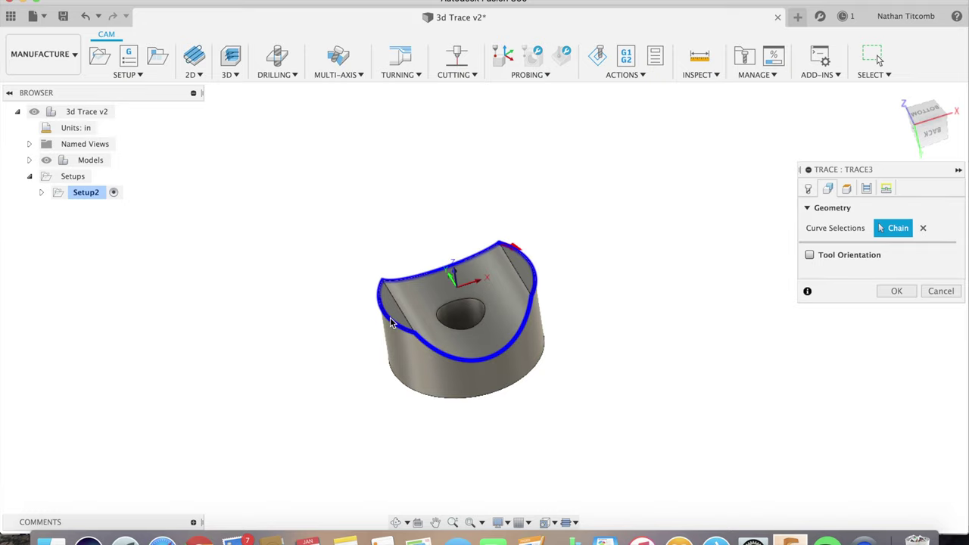
click(482, 311)
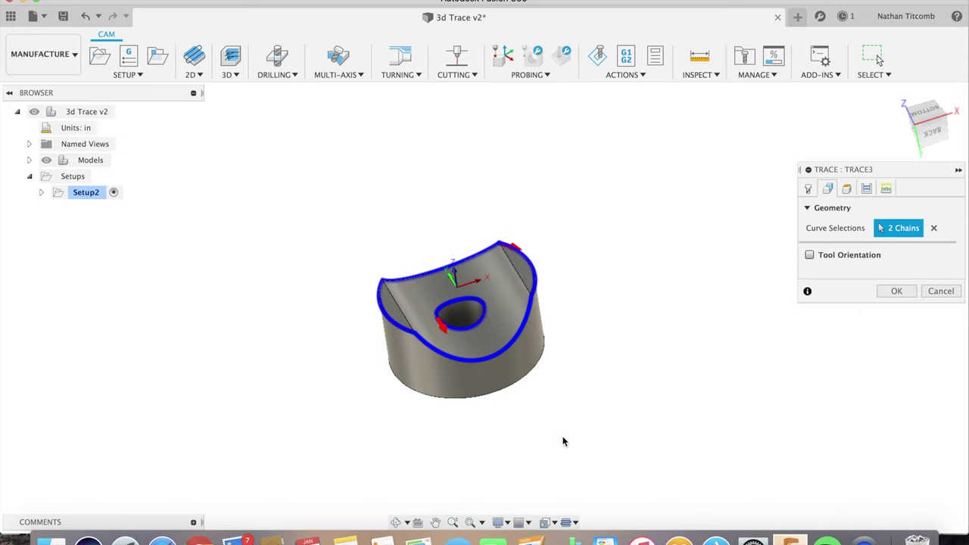
scroll(521, 398, up, 2)
scroll(521, 398, up, 3)
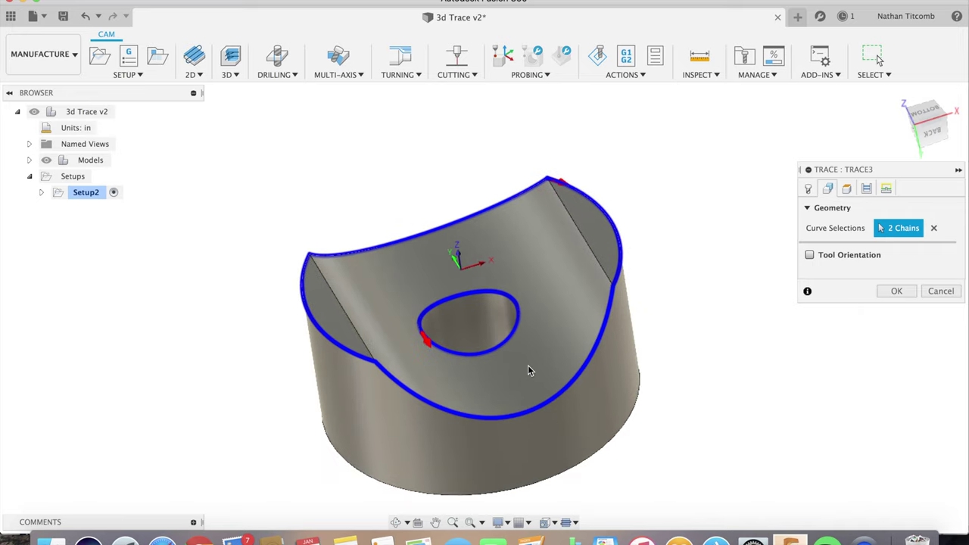
click(422, 336)
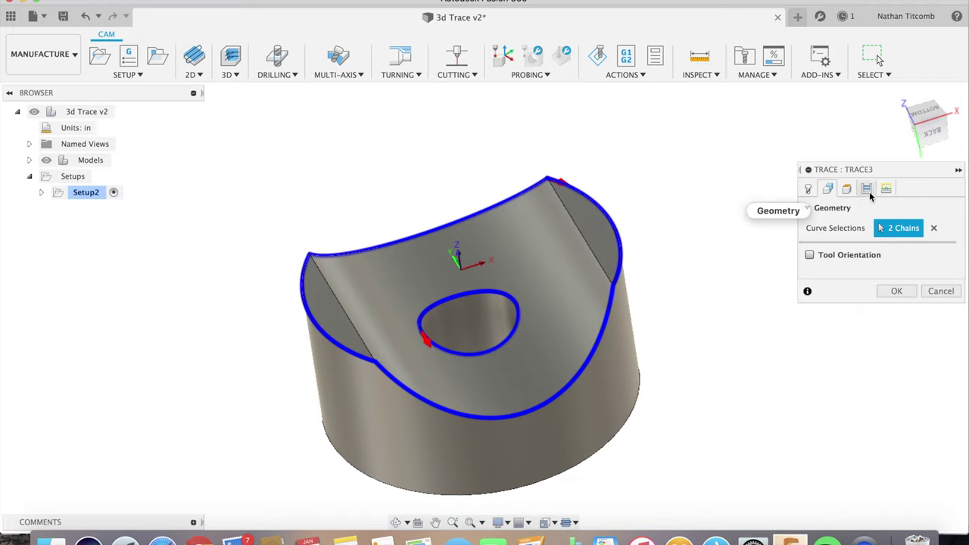
Set a 0.03 in chamfer width and 0 axial offset in the trace's pass settings.
click(867, 189)
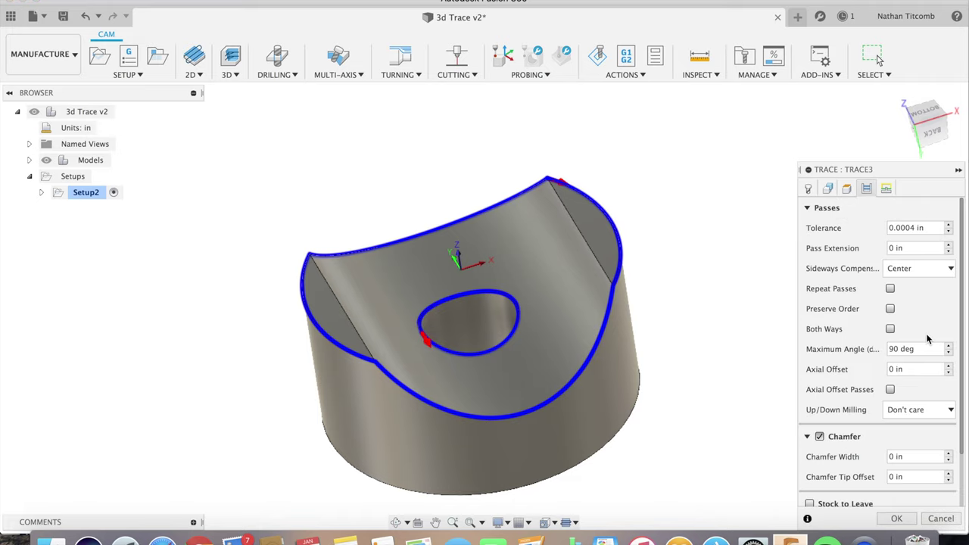
click(912, 458)
text(03)
click(939, 369)
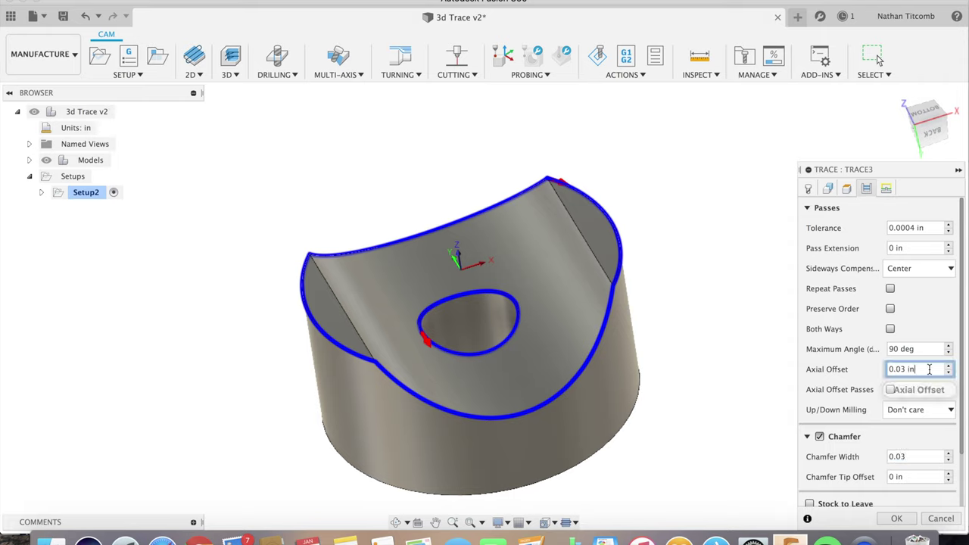
text(0)
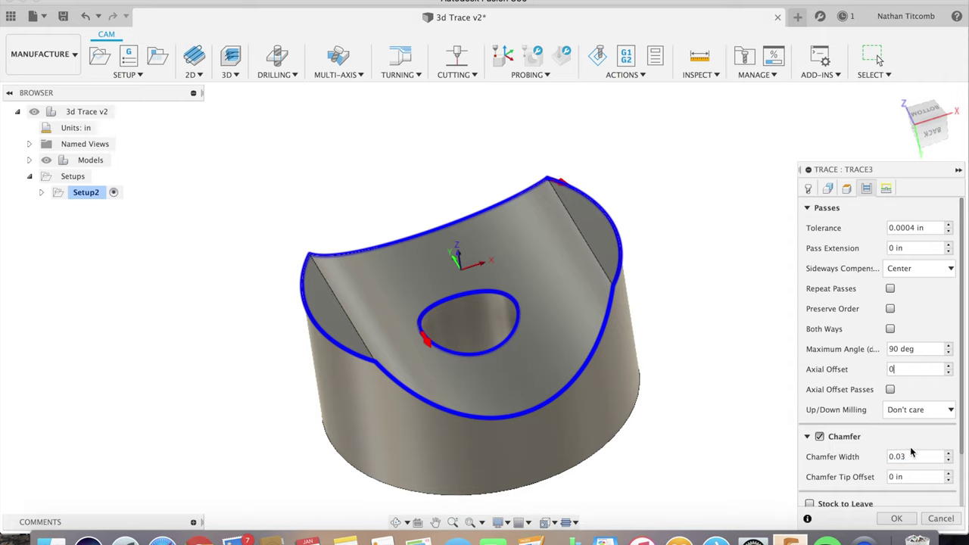
click(898, 519)
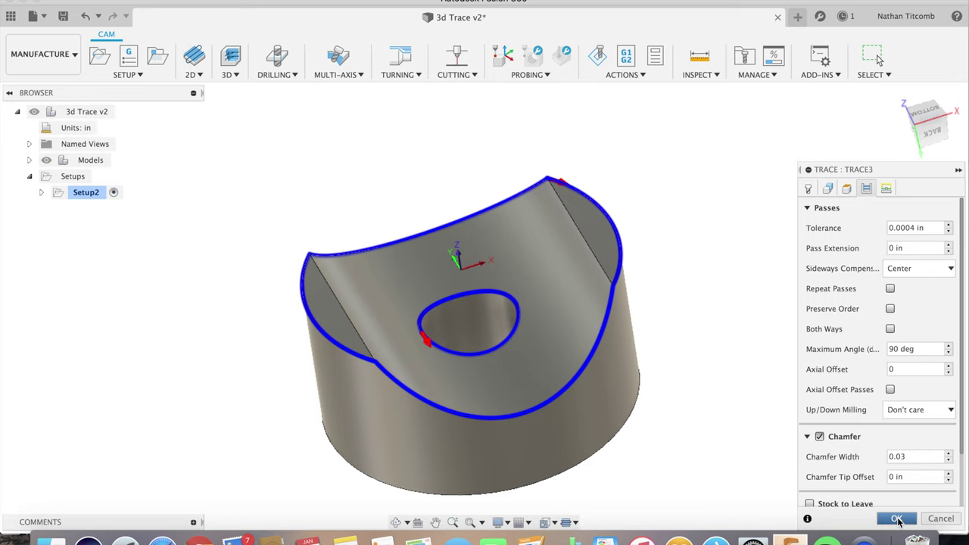
click(809, 188)
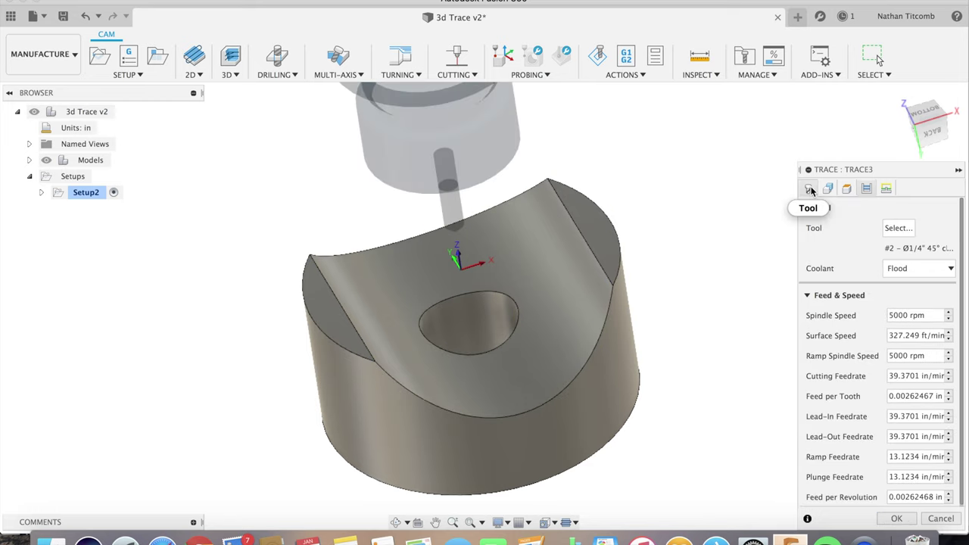
In the 304 stainless calculator, enter 225 SFM, 0.25 in diameter, 4 teeth and a feed per tooth.
click(198, 538)
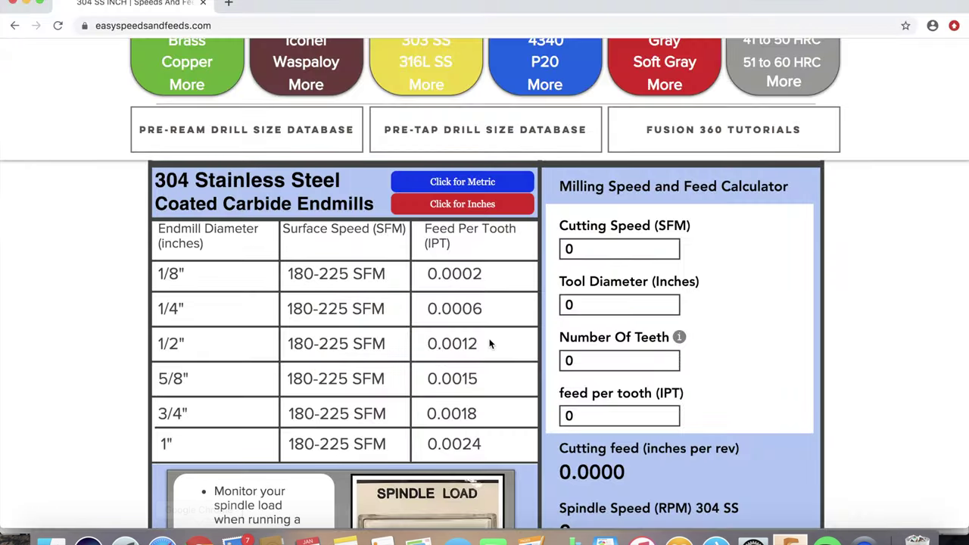
scroll(489, 344, down, 2)
scroll(489, 344, down, 2)
click(628, 156)
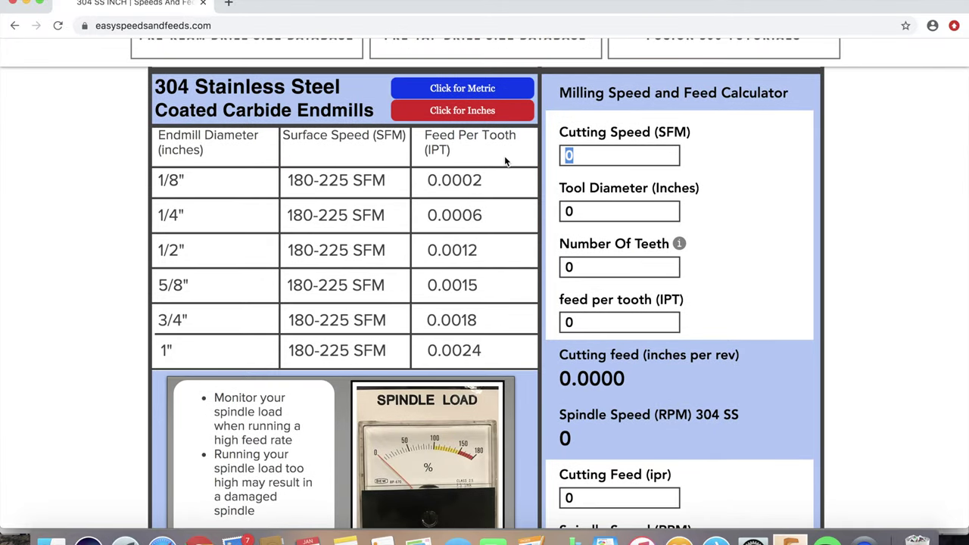
text(225)
key(Tab)
text(0)
text(.25)
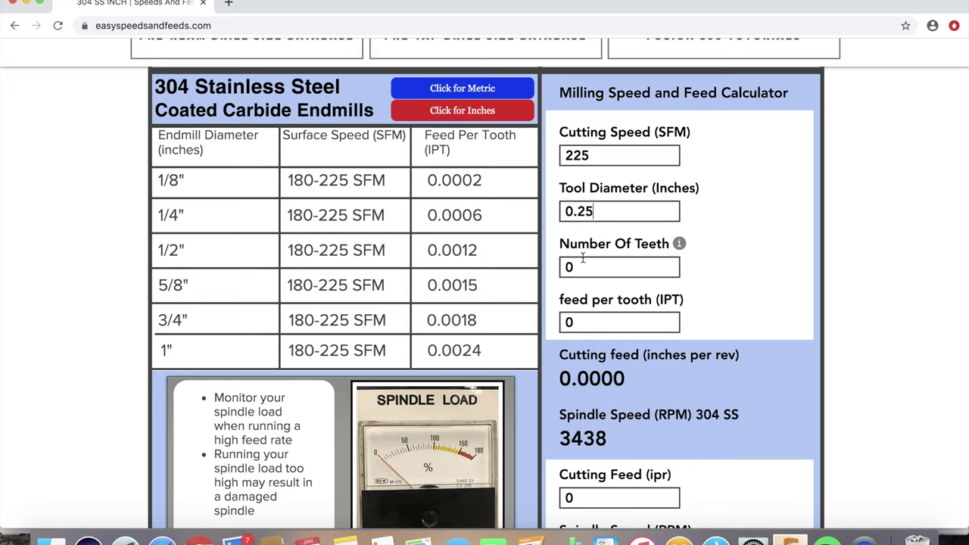
drag(578, 265, 553, 265)
text(4)
drag(610, 320, 488, 330)
text(0.00)
text(6)
Enter the feed per revolution and a 3438 RPM spindle speed in the calculator.
scroll(485, 302, down, 3)
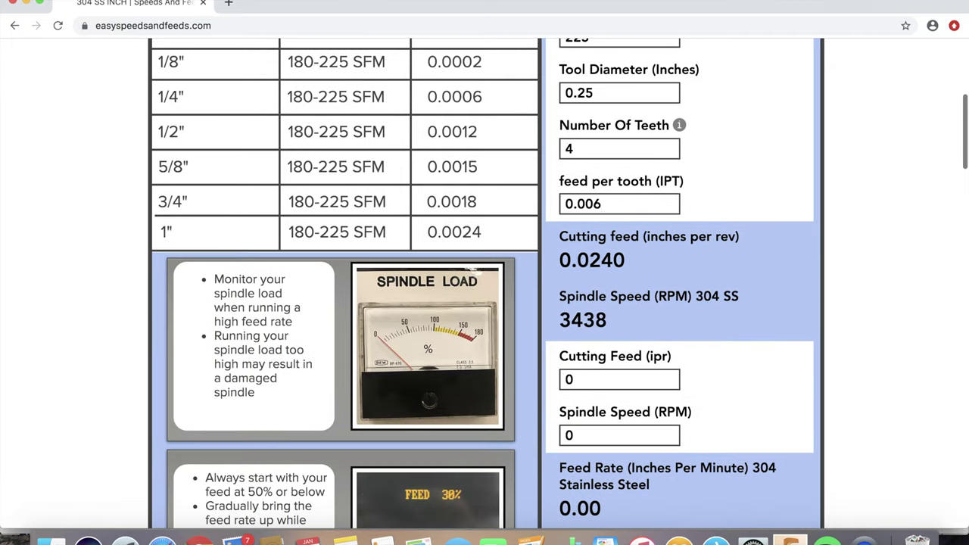
double_click(594, 379)
text(0.)
text(024)
key(Tab)
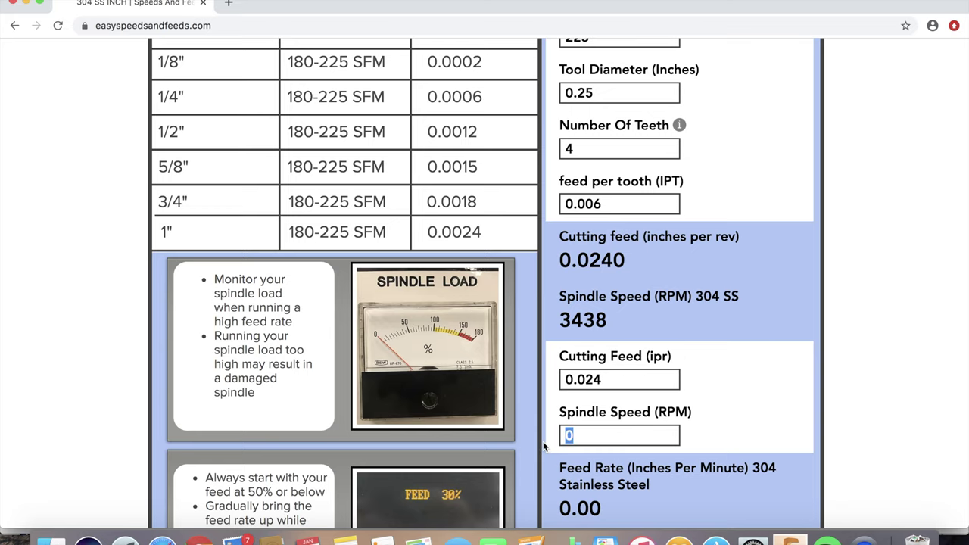
text(34)
text(38)
scroll(710, 415, down, 2)
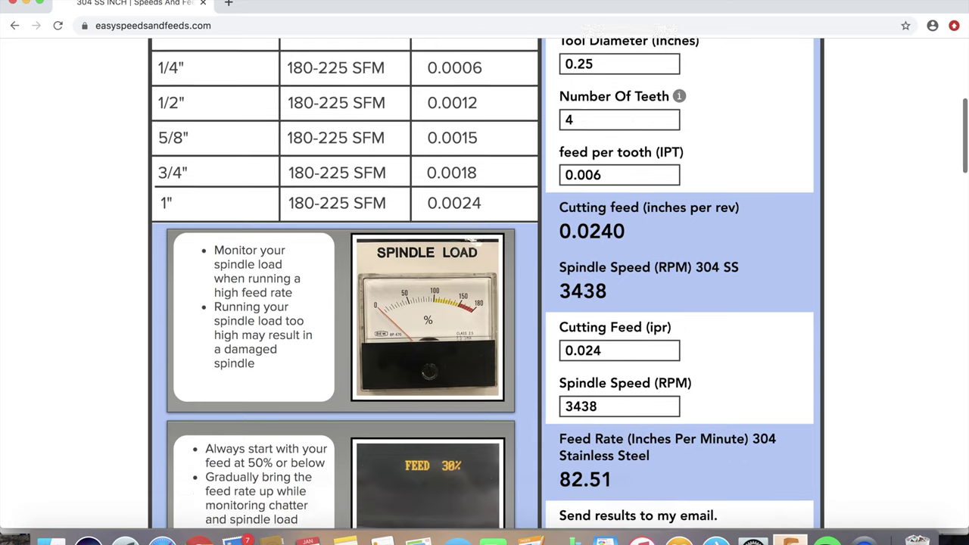
scroll(709, 416, down, 1)
scroll(709, 416, up, 5)
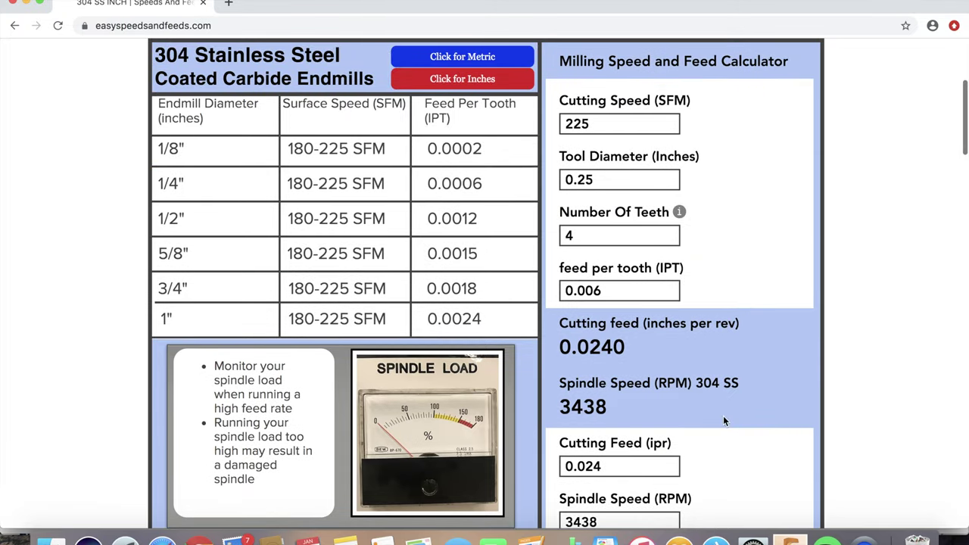
scroll(722, 422, down, 1)
scroll(722, 421, down, 1)
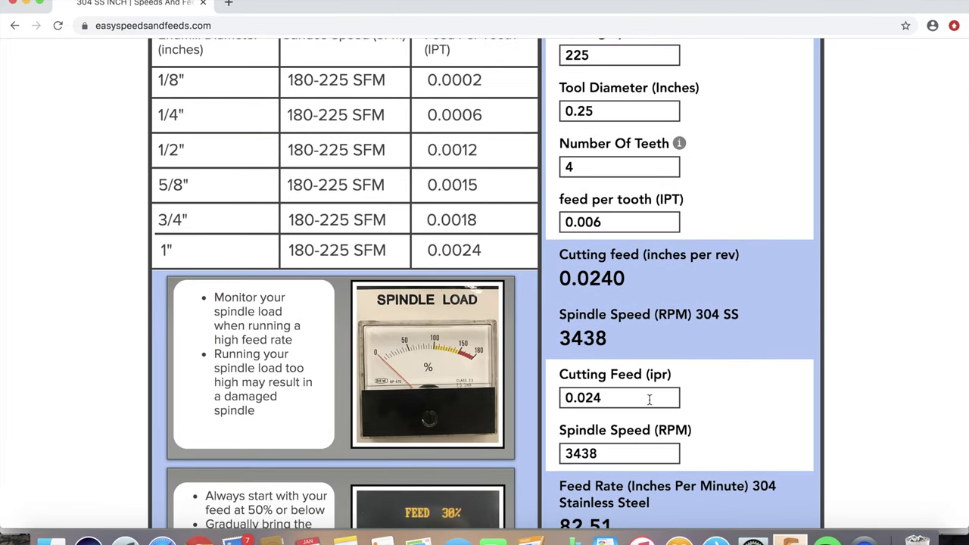
Correct feed per tooth to 0.0006 and feed per revolution to 0.0024, giving 8.25 in/min.
drag(628, 221, 514, 233)
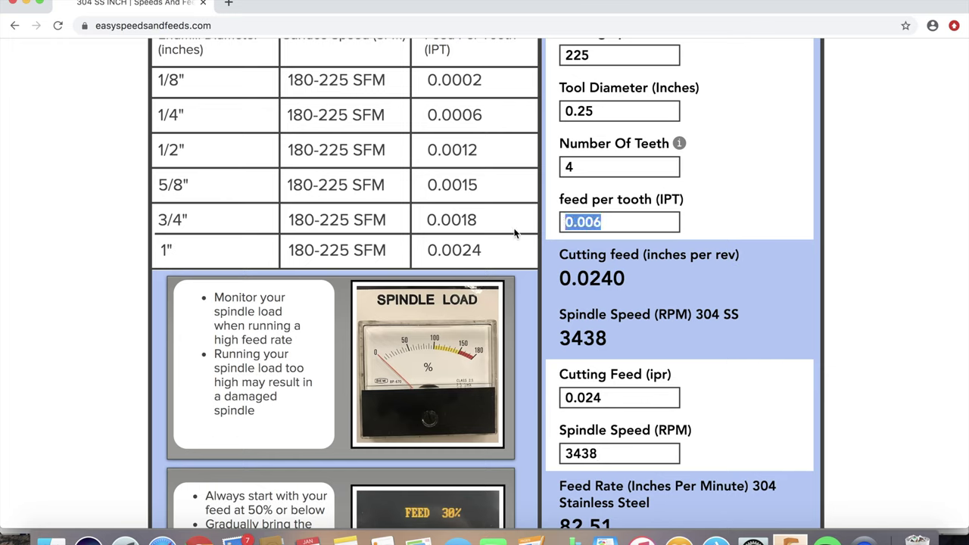
text(00)
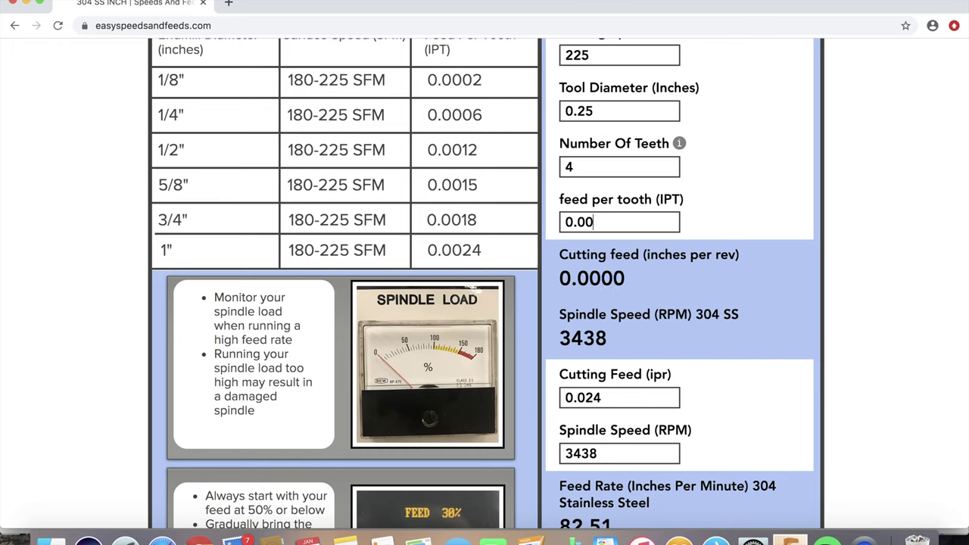
text(06)
double_click(582, 398)
text(0)
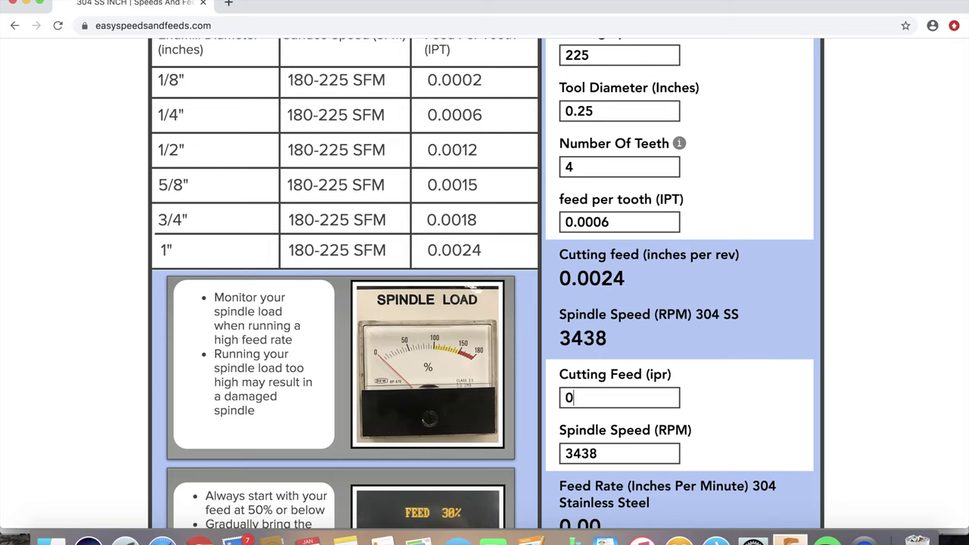
text(.0024)
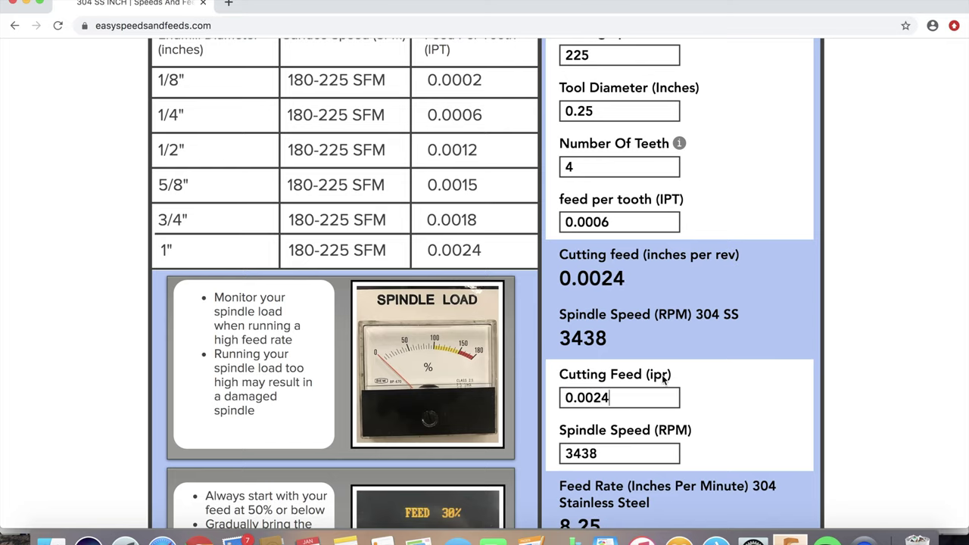
scroll(700, 379, down, 3)
scroll(686, 384, down, 1)
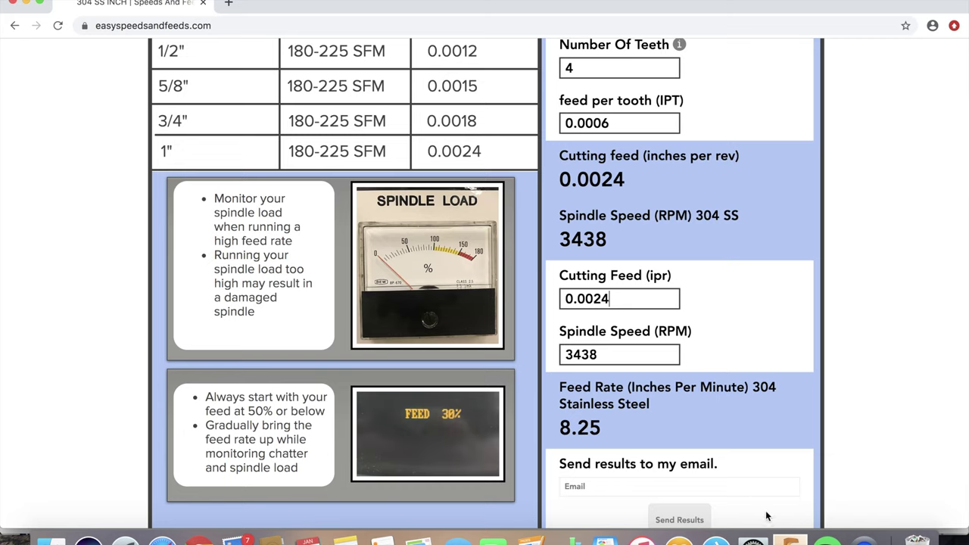
Set the Trace3 spindle speed to 3438 rpm and cutting feedrate to 8.25.
click(789, 539)
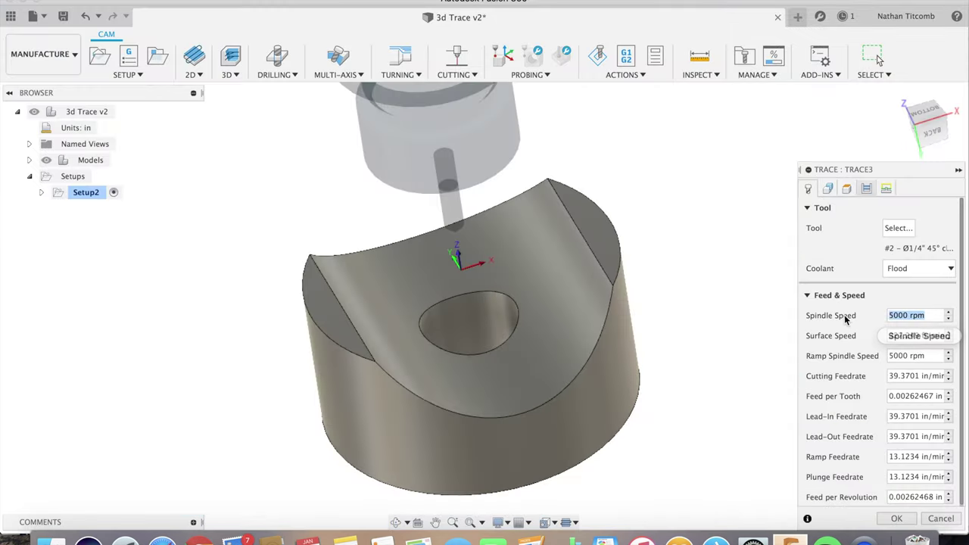
text(343)
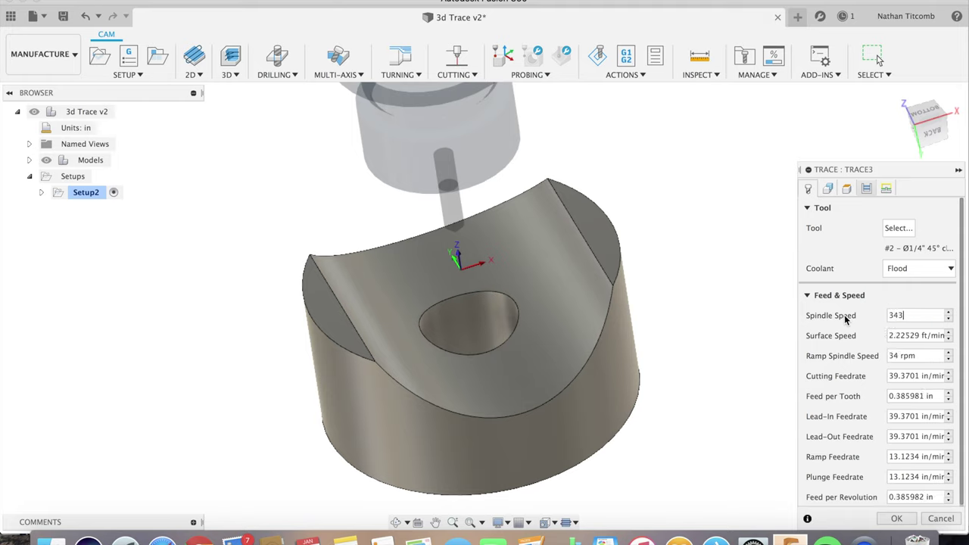
text(8)
key(Tab)
key(Tab)
key(Tab)
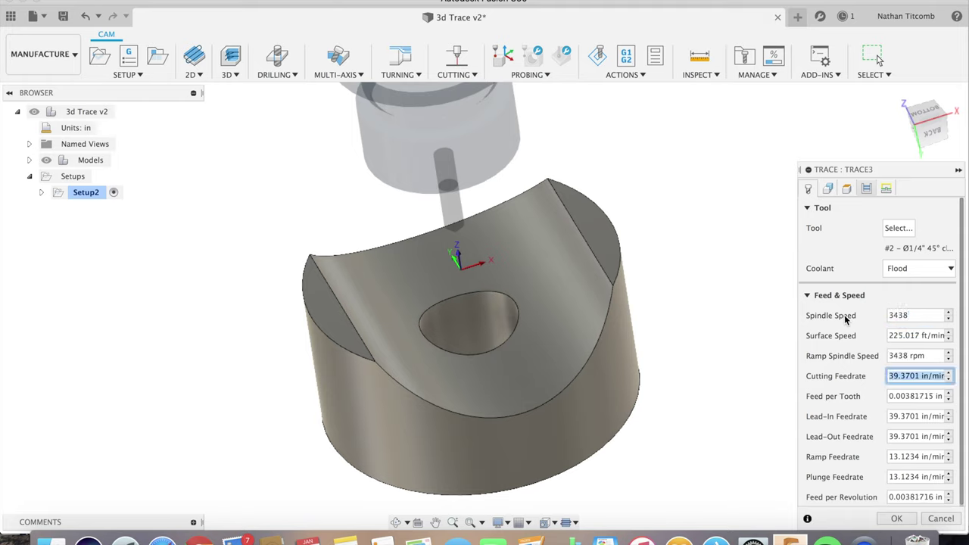
text(8.25)
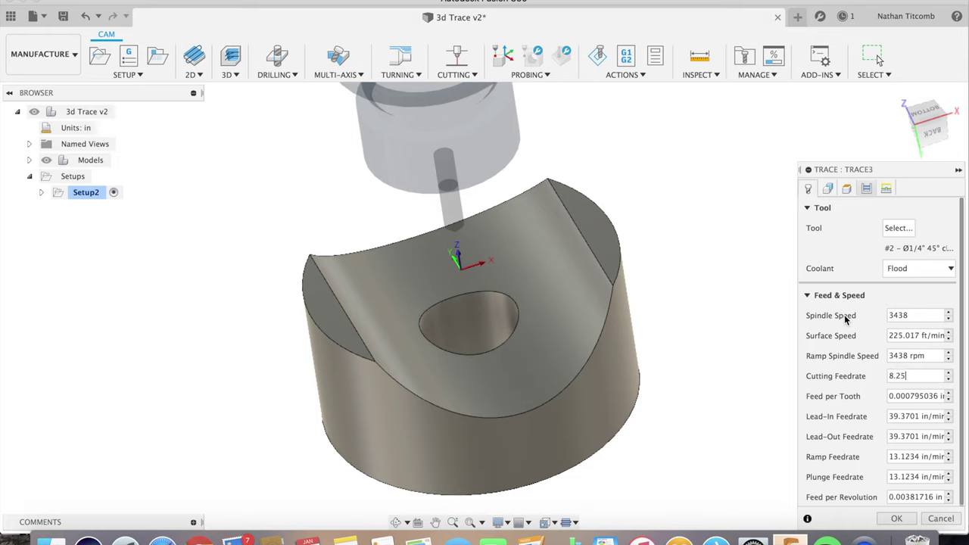
key(Tab)
Set lead-in, lead-out, ramp and plunge feedrates all to 8.25.
key(Tab)
text(8)
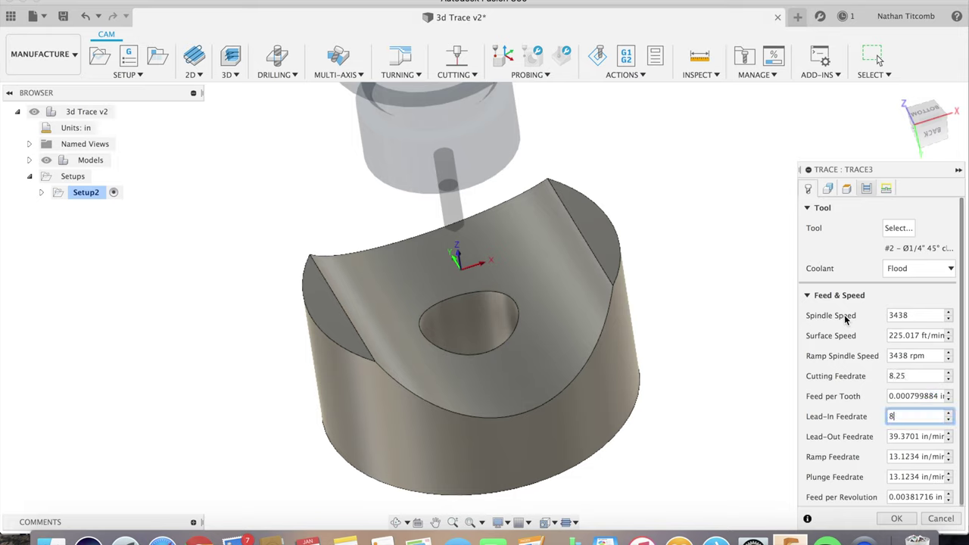
text(.25)
key(Tab)
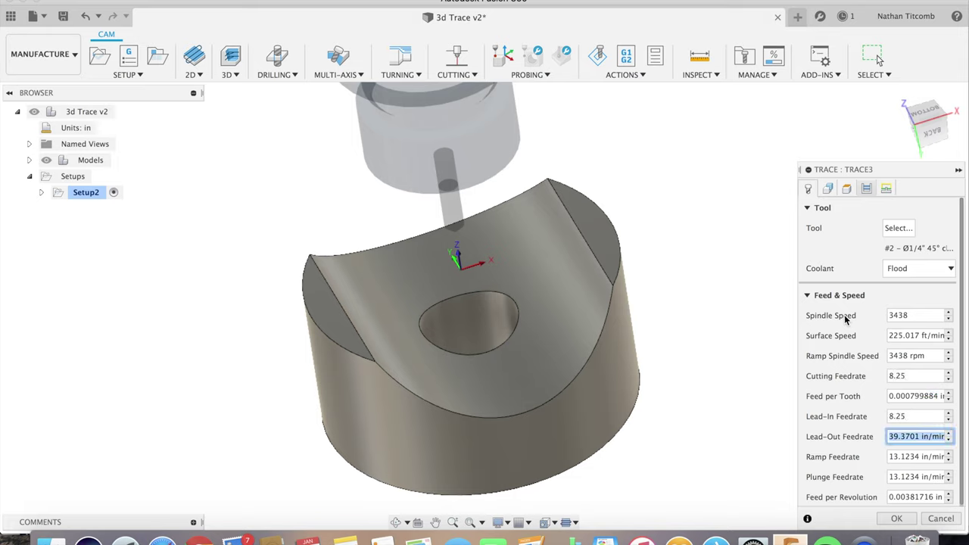
text(8.25)
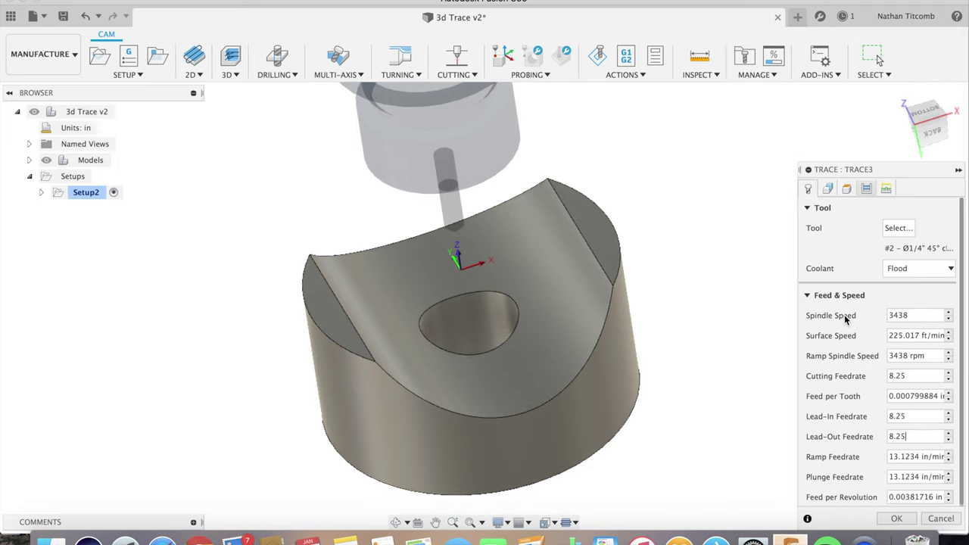
key(Tab)
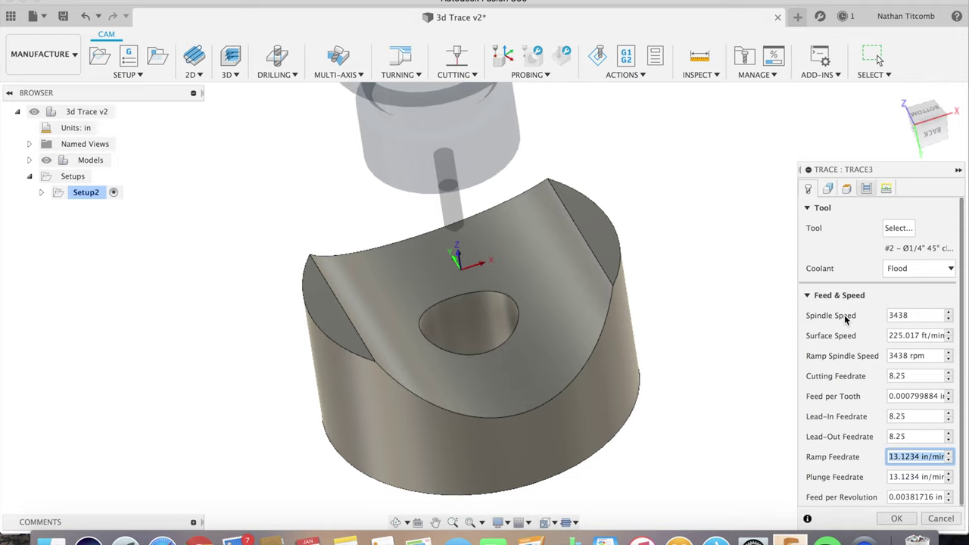
text(8.25)
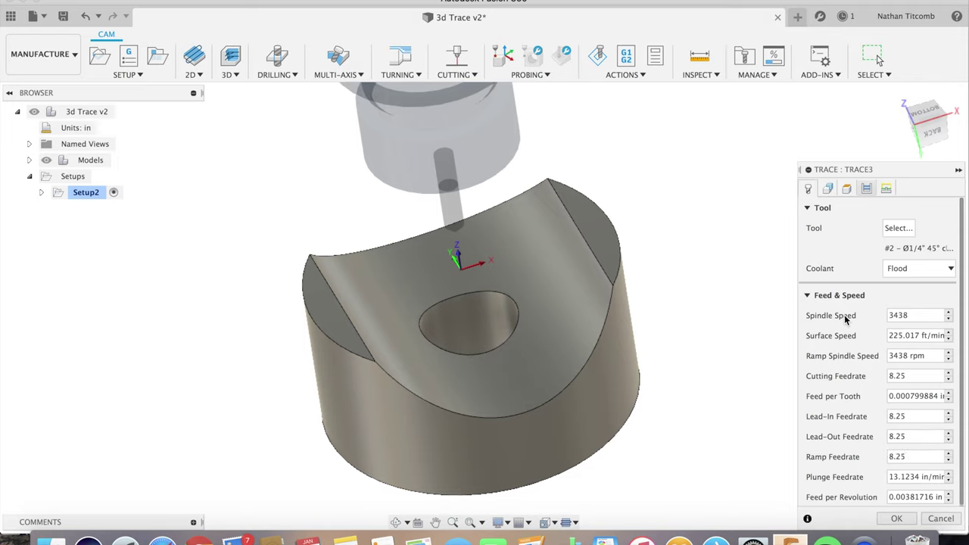
key(Tab)
text(8)
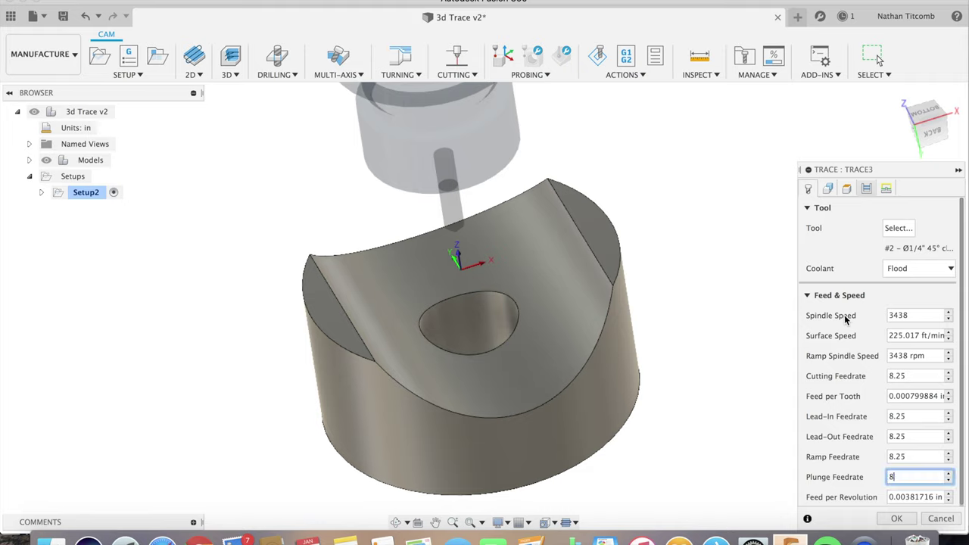
text(.25)
Review the trace's geometry and pass settings, try to finish, and dismiss the retract-height error.
click(827, 189)
click(865, 189)
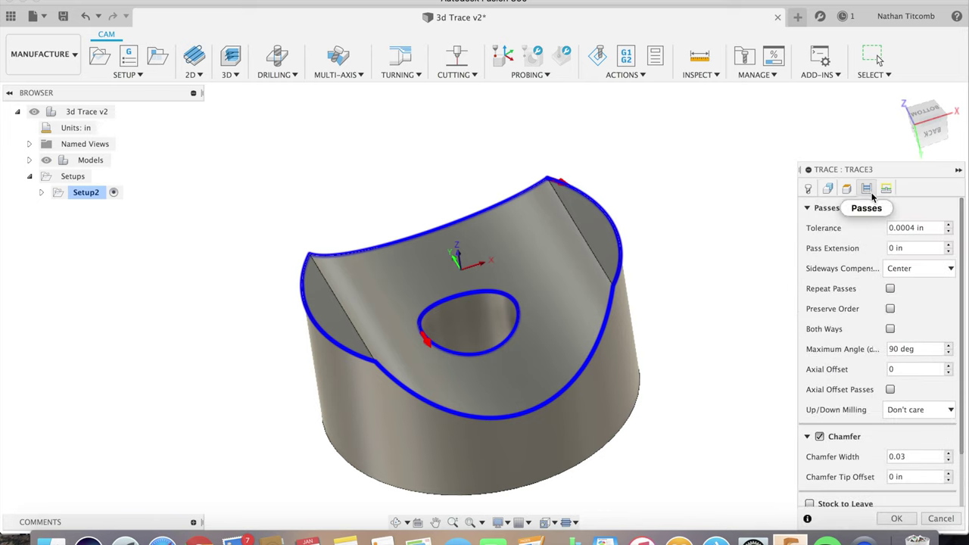
click(896, 520)
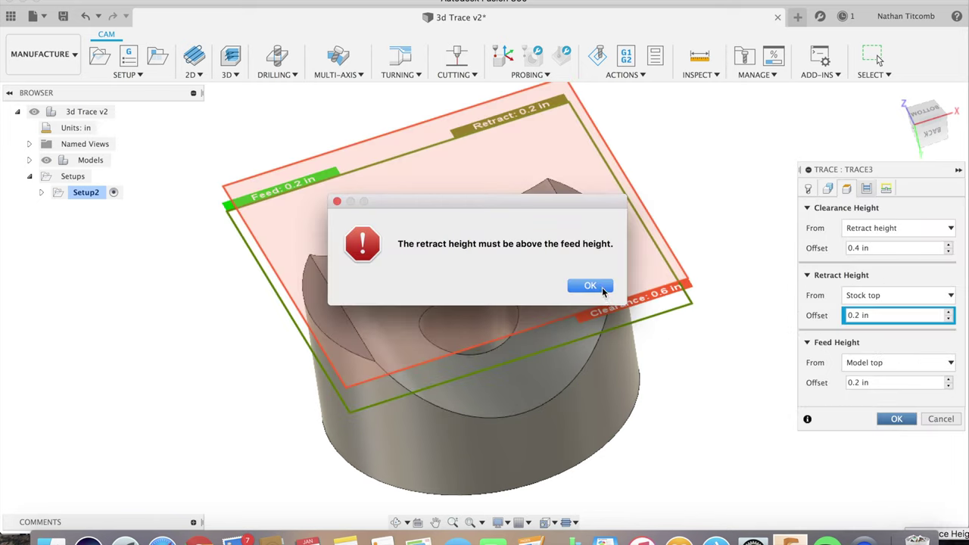
click(604, 292)
Set the retract height offset to 0.5 in and generate the Trace3 toolpath.
drag(870, 316, 815, 318)
text(0)
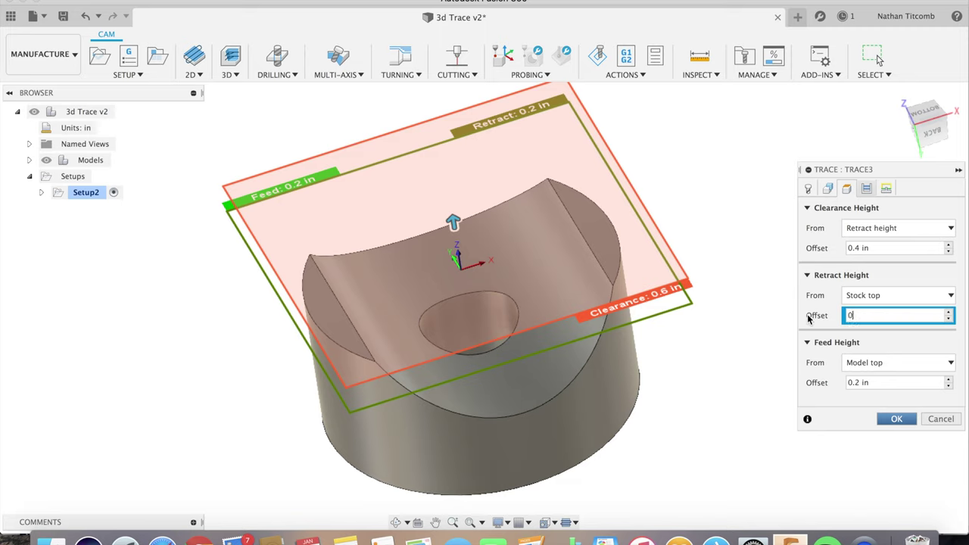
text(.5)
click(895, 420)
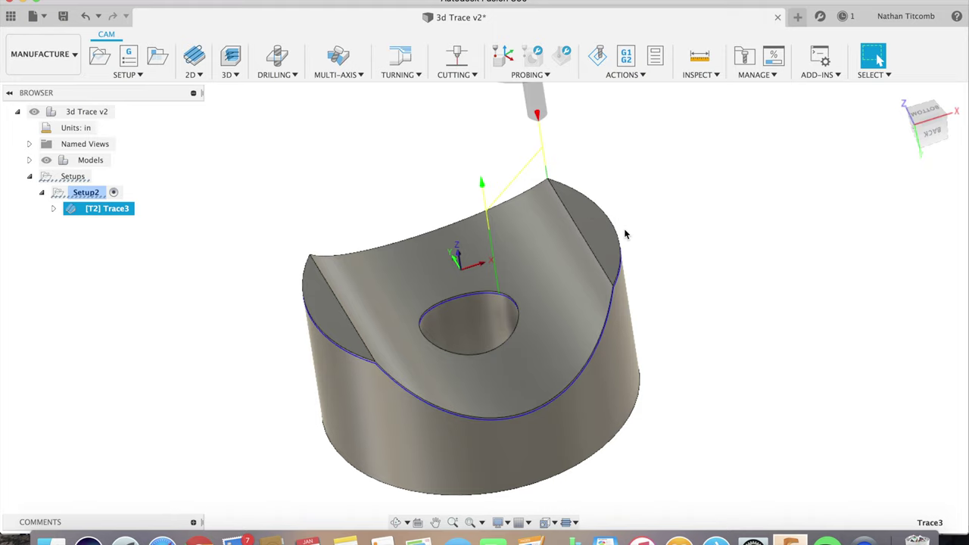
drag(939, 142, 927, 137)
View the part from the back, open Simulate and briefly play the toolpath.
click(927, 137)
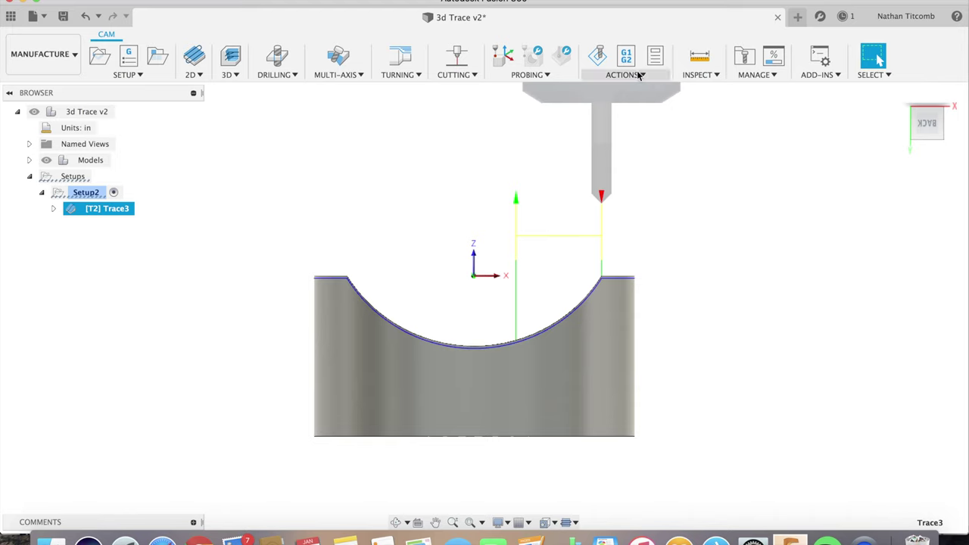
click(598, 55)
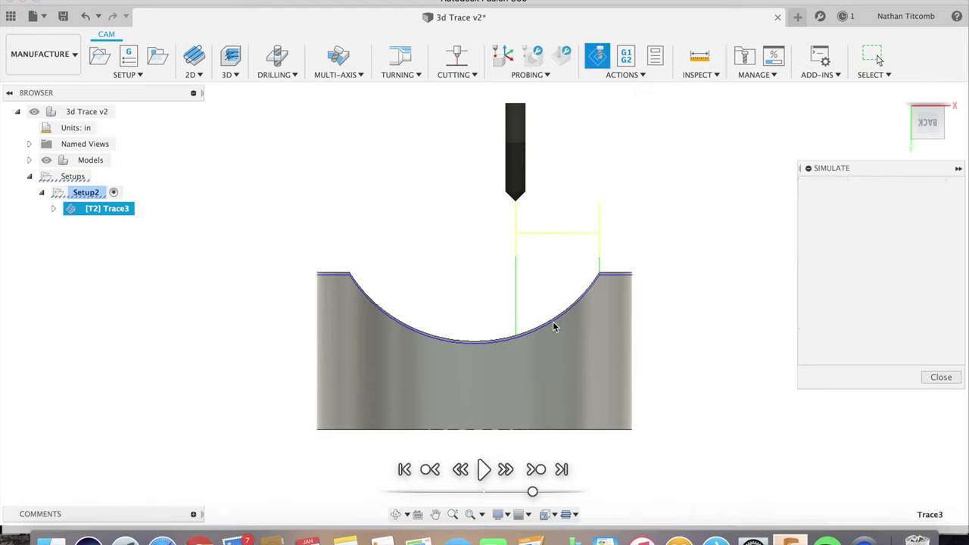
click(484, 470)
click(484, 470)
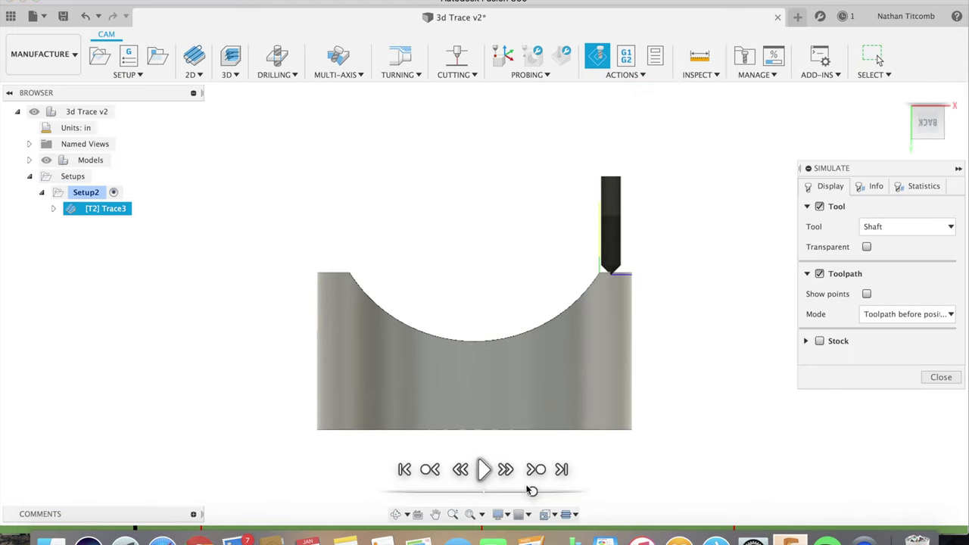
Rewind the simulation to the start, replay it, and zoom in on the chamfer tool.
click(404, 469)
click(484, 470)
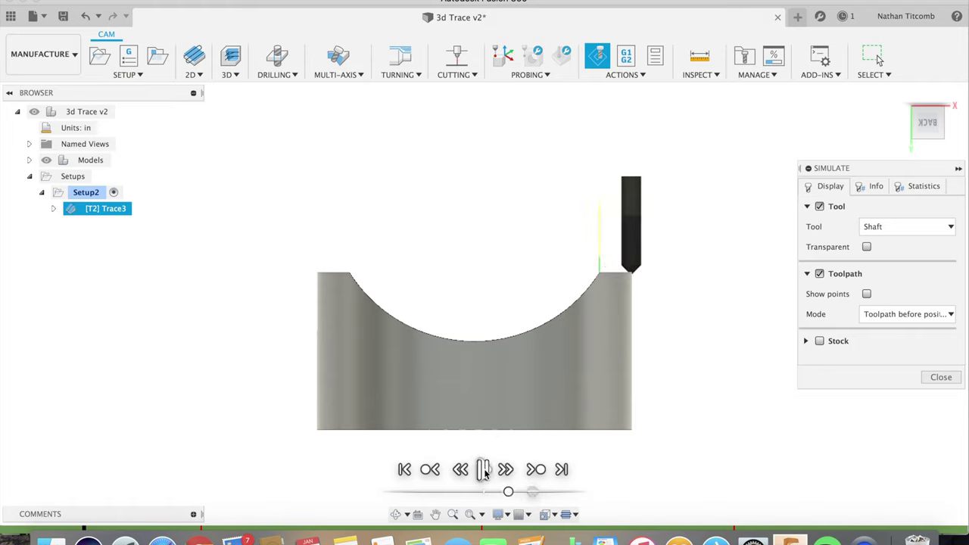
click(484, 470)
scroll(647, 283, up, 2)
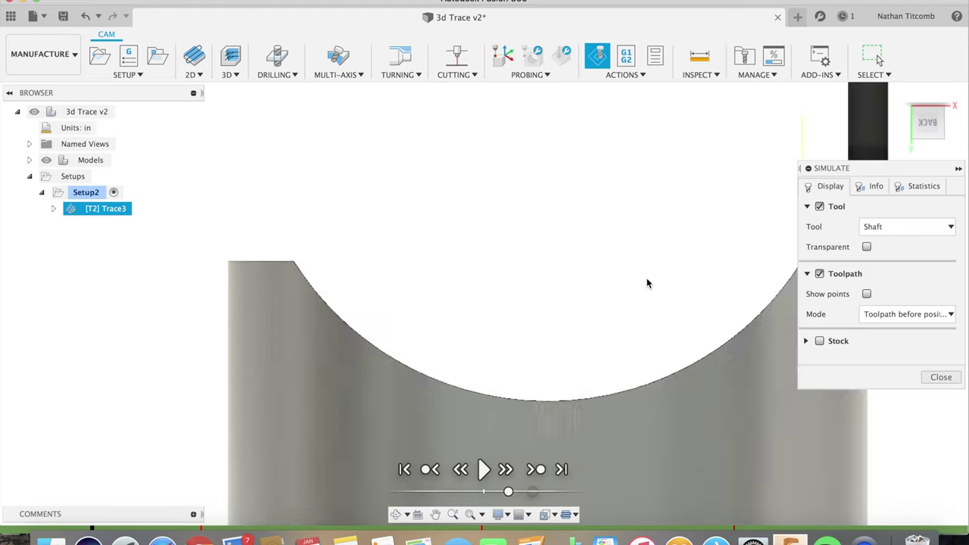
scroll(645, 282, up, 2)
scroll(645, 282, up, 2)
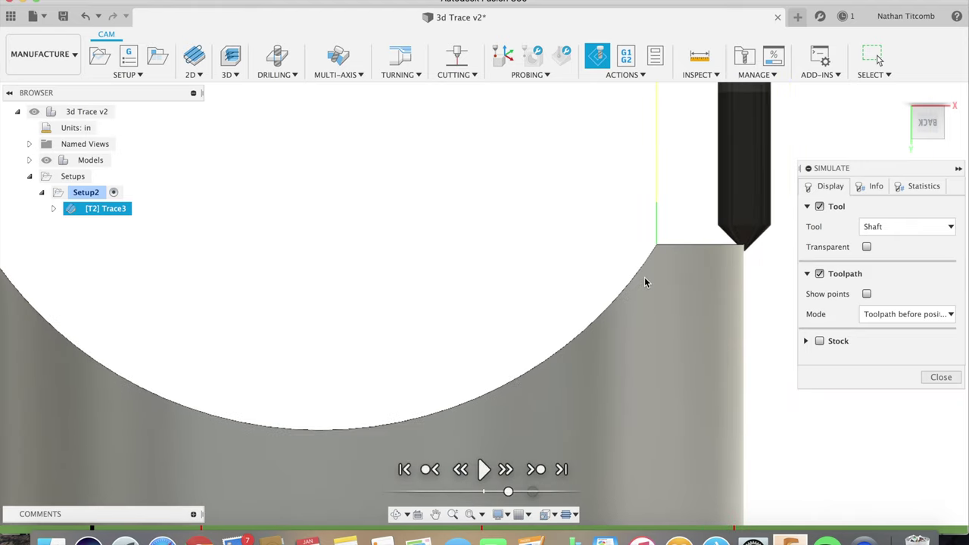
click(483, 470)
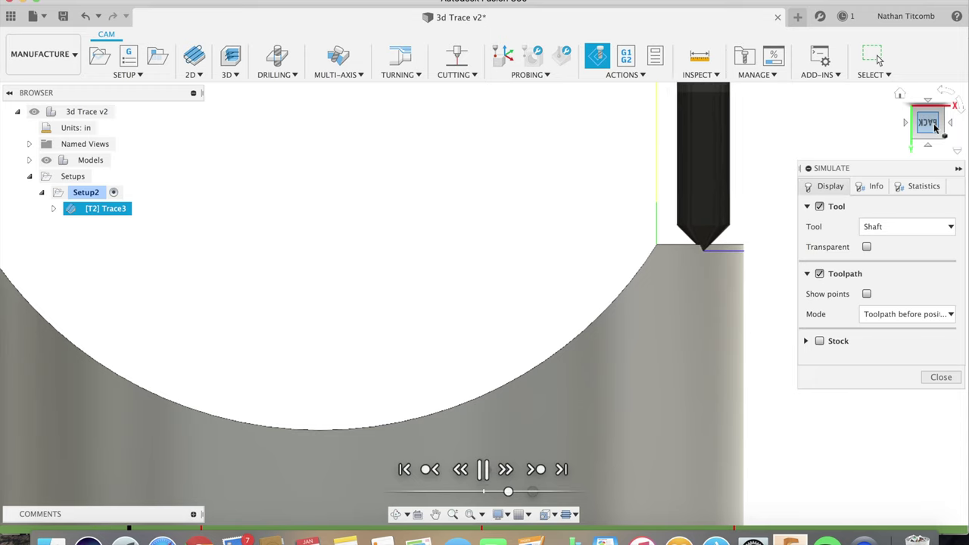
Orbit to an angled view and zoom in and out as the chamfer pass traces the outer edge and hole rim.
shift+middle_drag(935, 129, 604, 271)
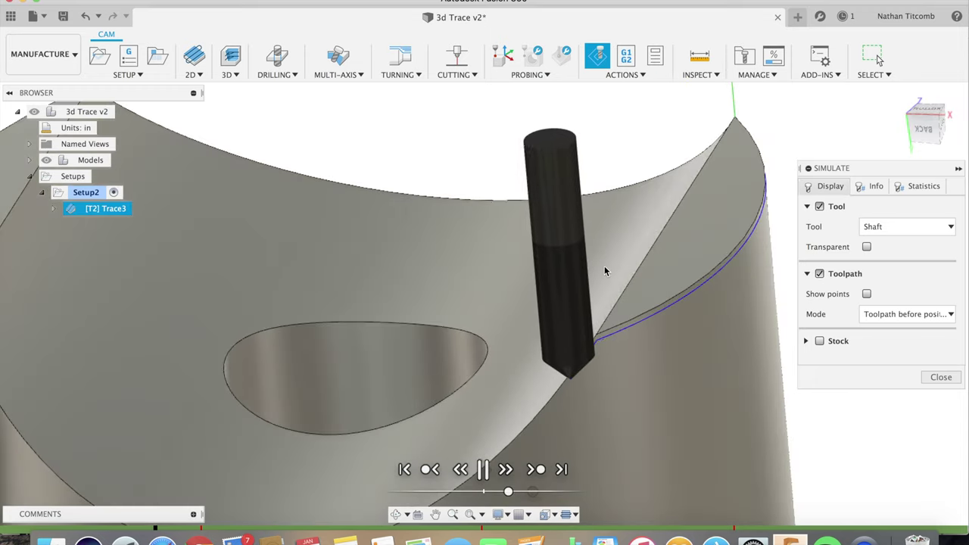
scroll(604, 271, down, 2)
scroll(600, 271, down, 2)
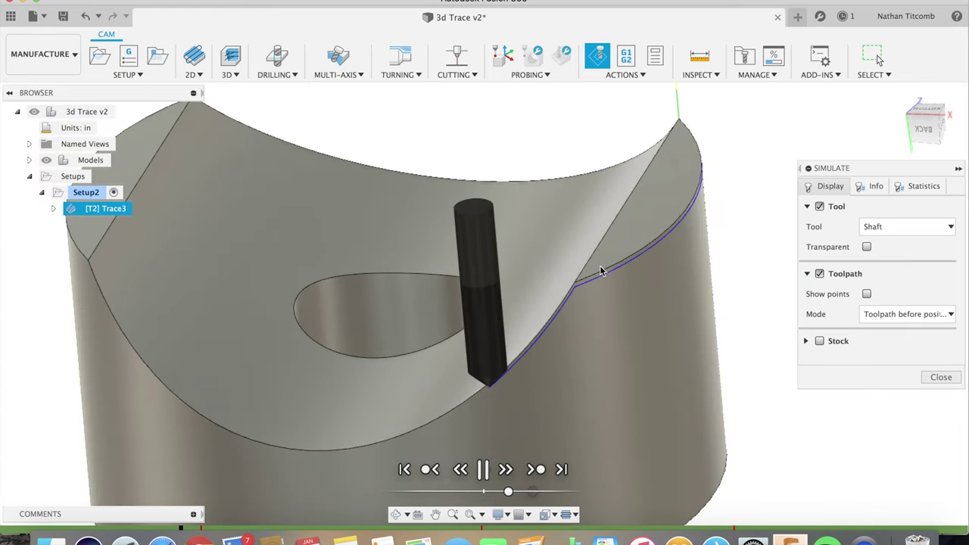
scroll(600, 271, down, 2)
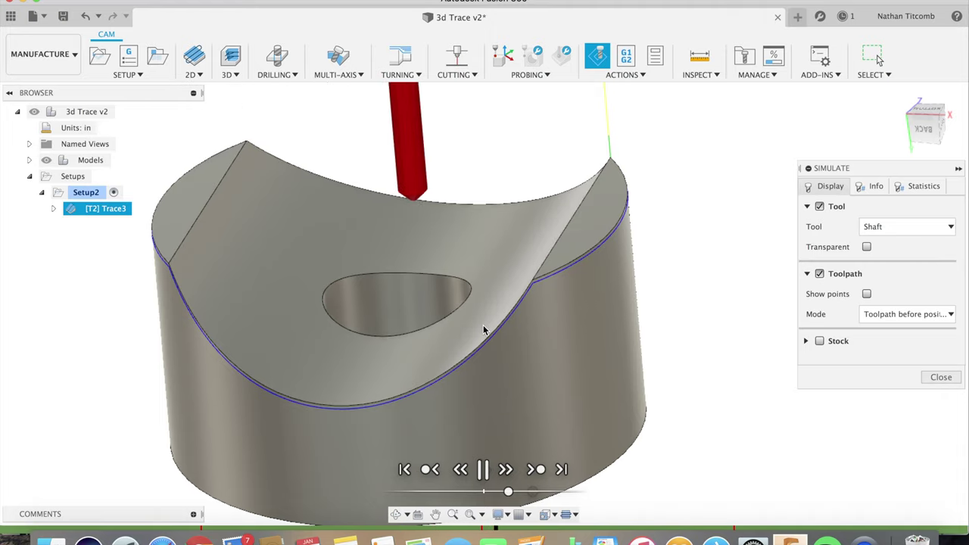
scroll(483, 329, left, 3)
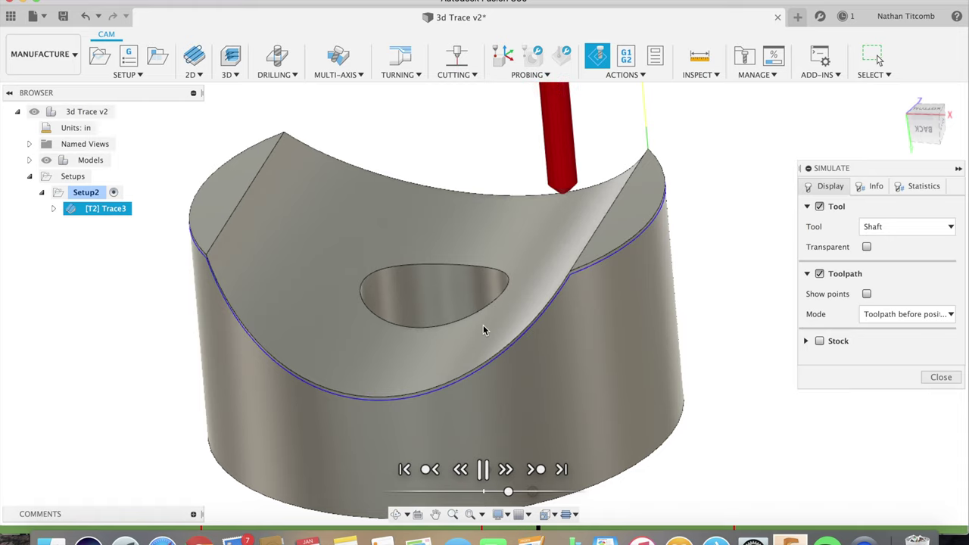
scroll(484, 329, down, 2)
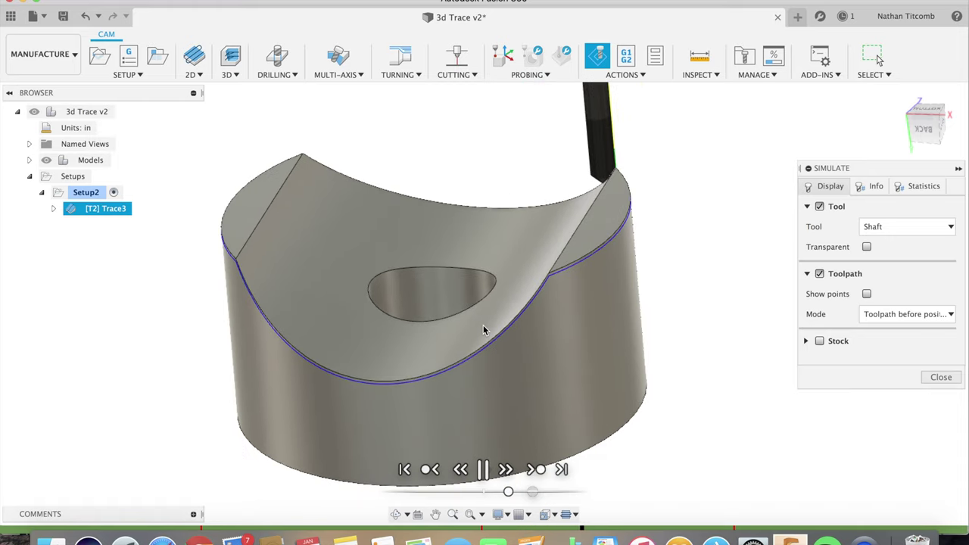
scroll(483, 329, down, 1)
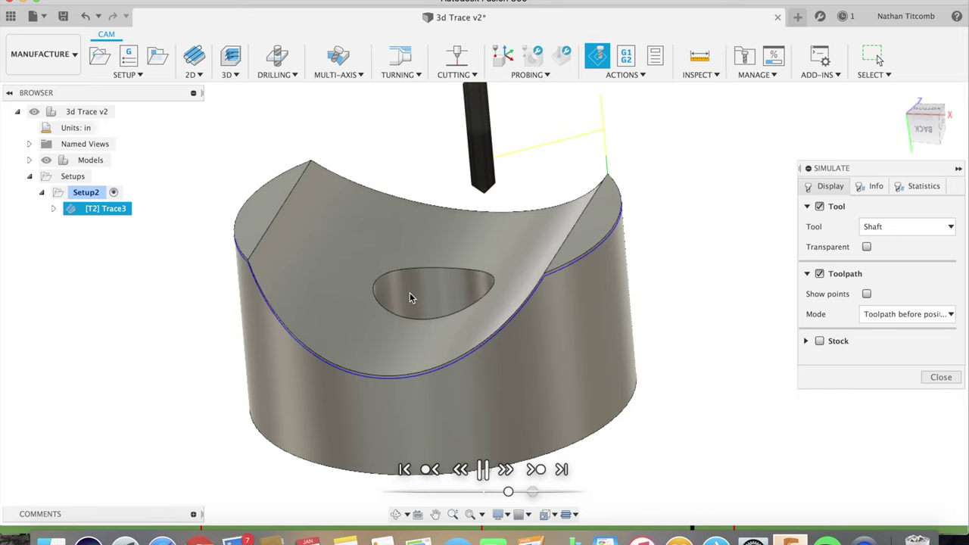
scroll(410, 294, up, 2)
scroll(409, 297, up, 2)
scroll(410, 298, up, 1)
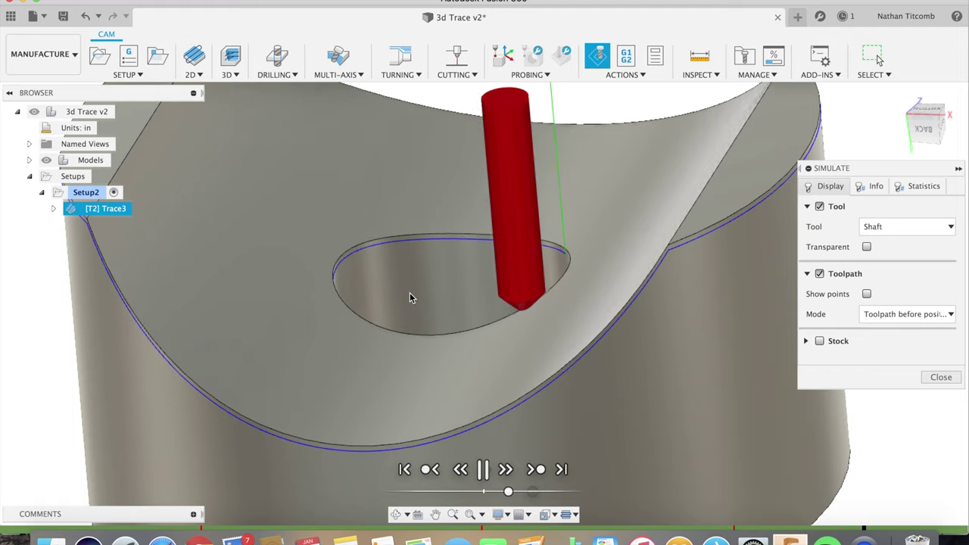
scroll(409, 297, down, 2)
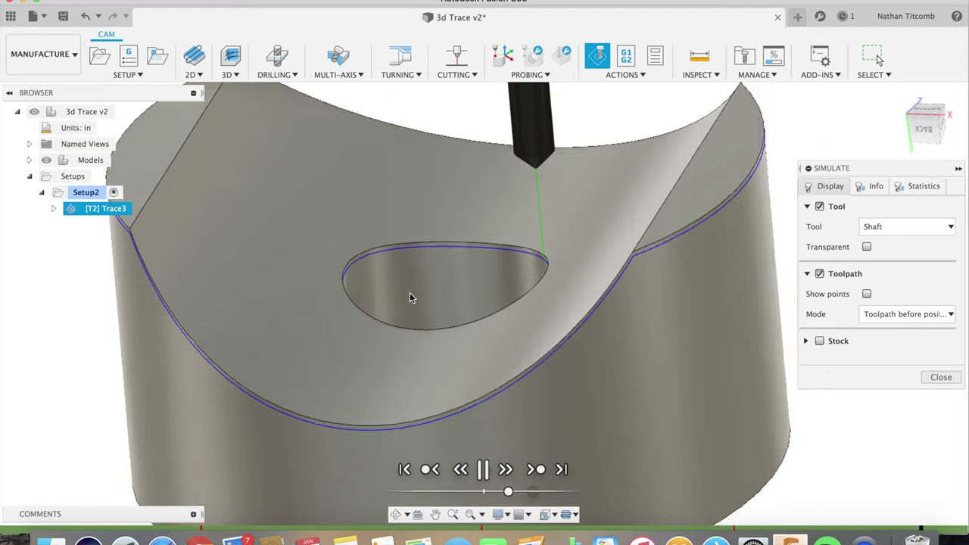
scroll(409, 298, down, 2)
scroll(409, 297, down, 1)
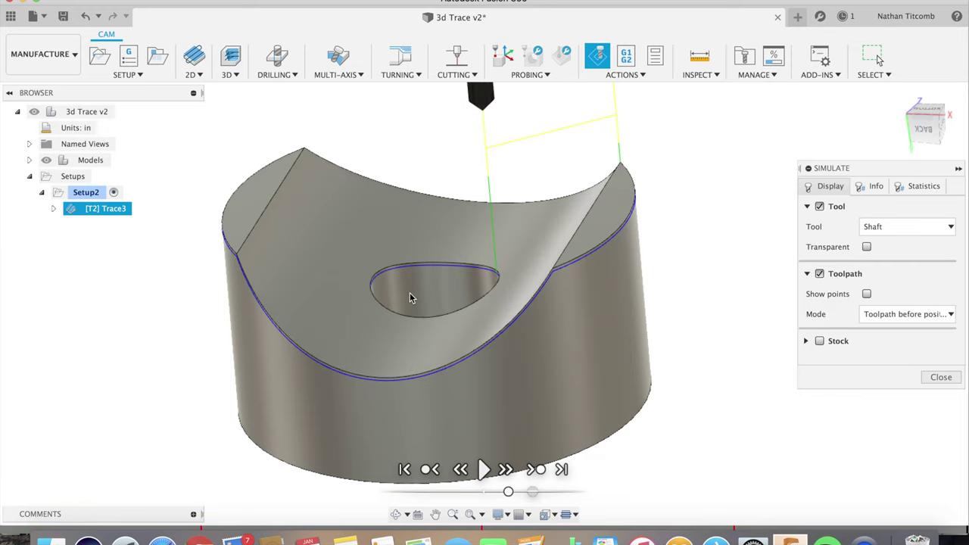
scroll(409, 298, down, 2)
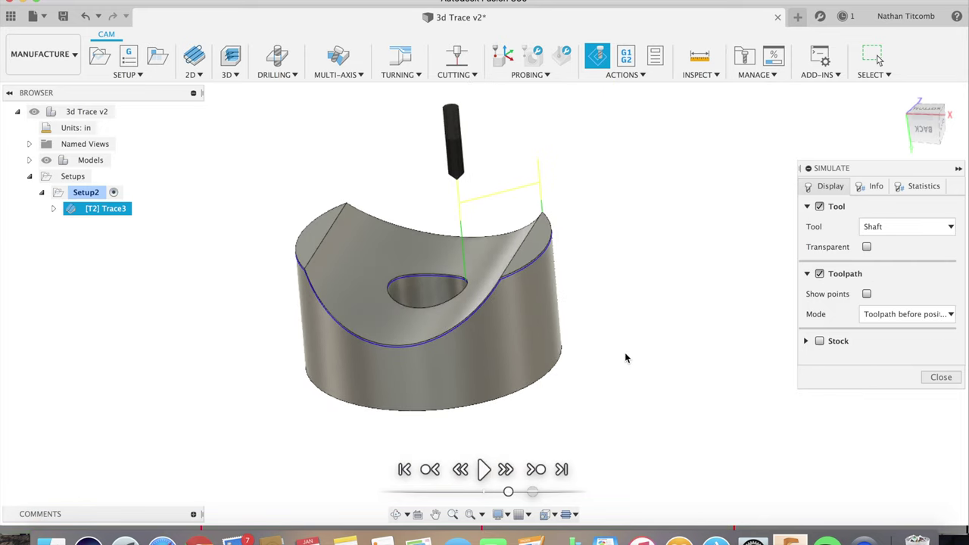
scroll(625, 354, down, 2)
scroll(624, 354, down, 1)
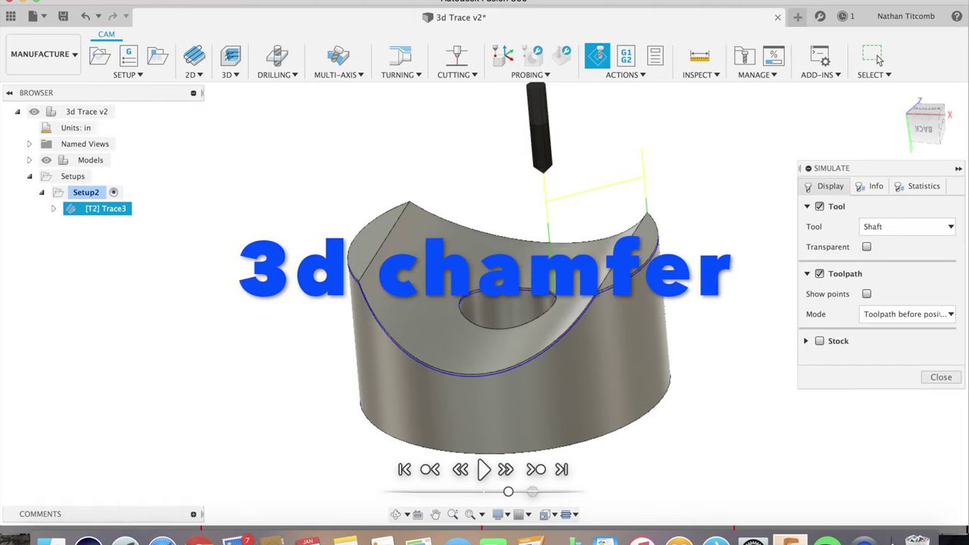
click(864, 538)
click(57, 1)
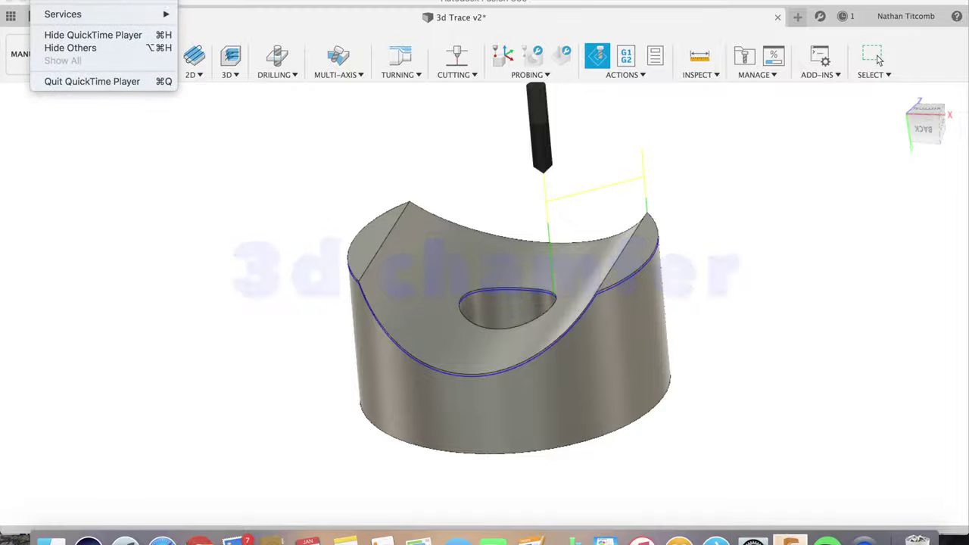